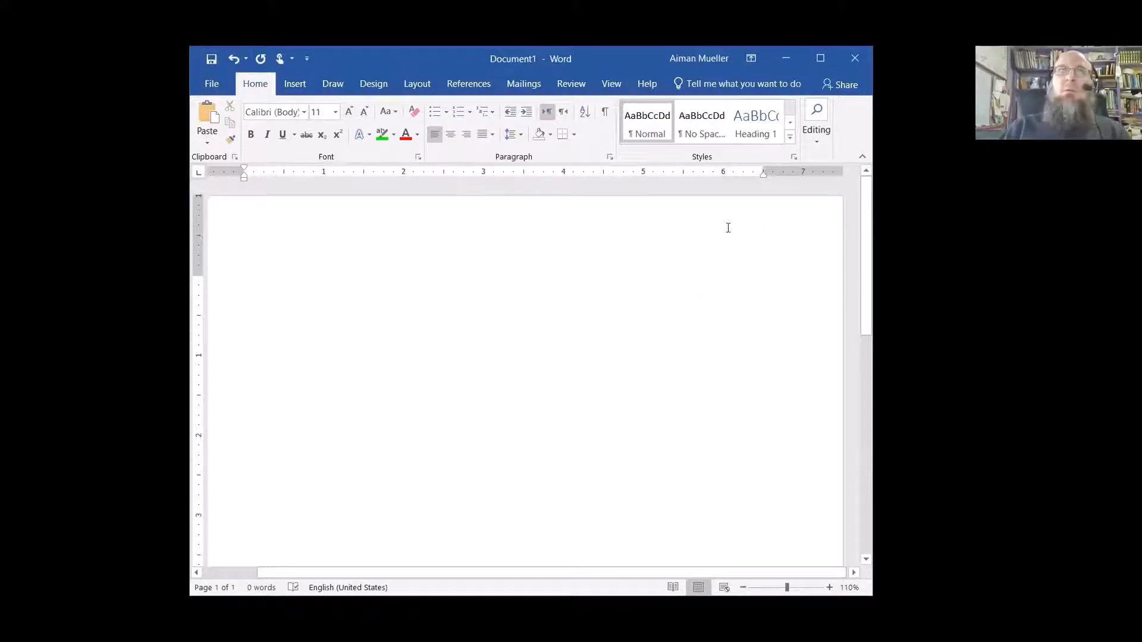
- Add a Plain Number 3 page number at the top of the page and insert "Dylan" before it in the header
{"action": "double_click", "coordinate": [772, 232]}
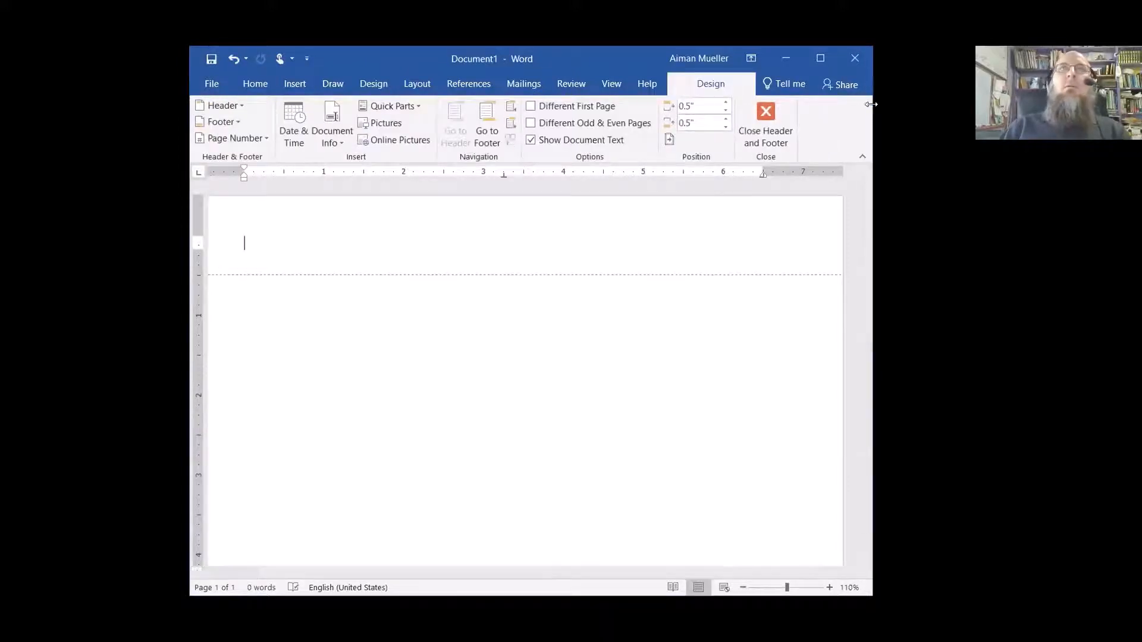
{"action": "left_click_drag", "start_coordinate": [872, 250], "coordinate": [1141, 249]}
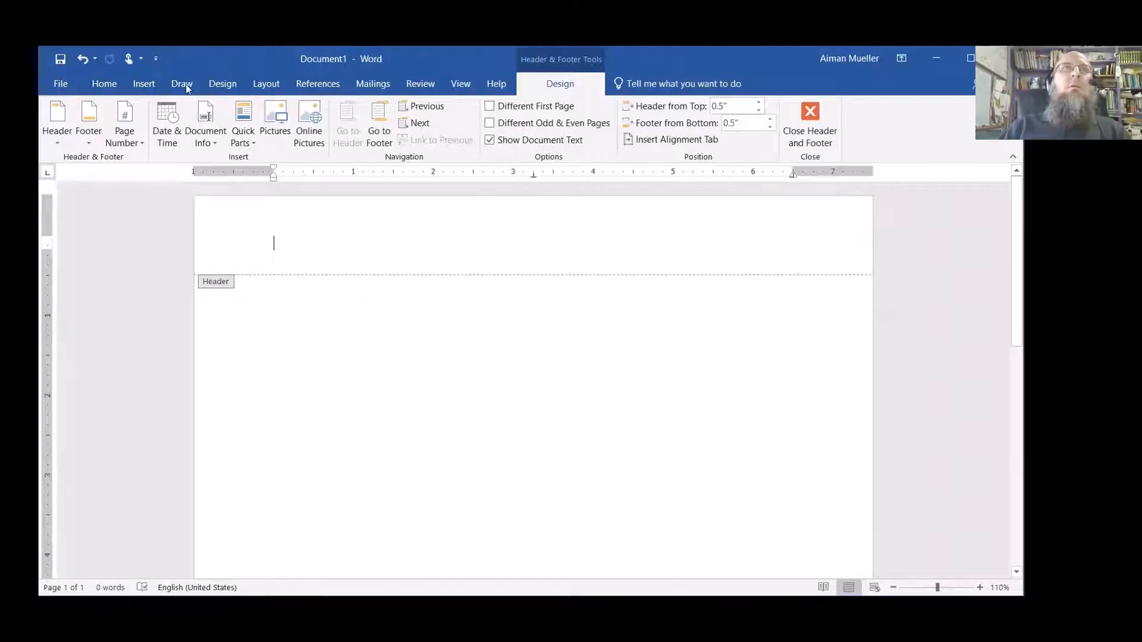
{"action": "left_click", "coordinate": [147, 84]}
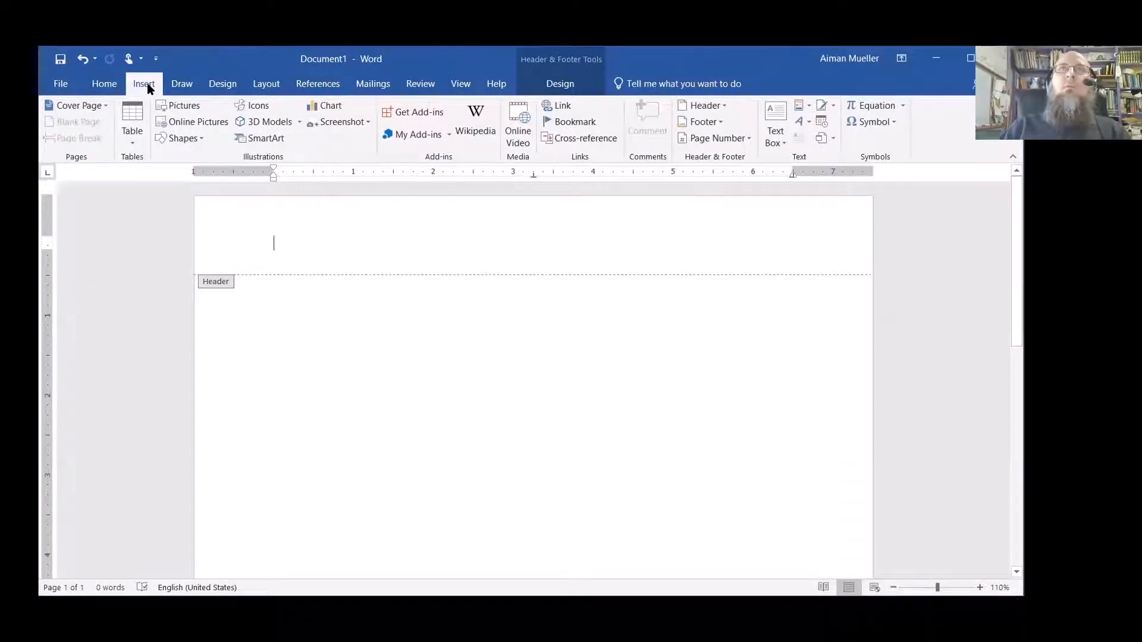
{"action": "left_click", "coordinate": [748, 139]}
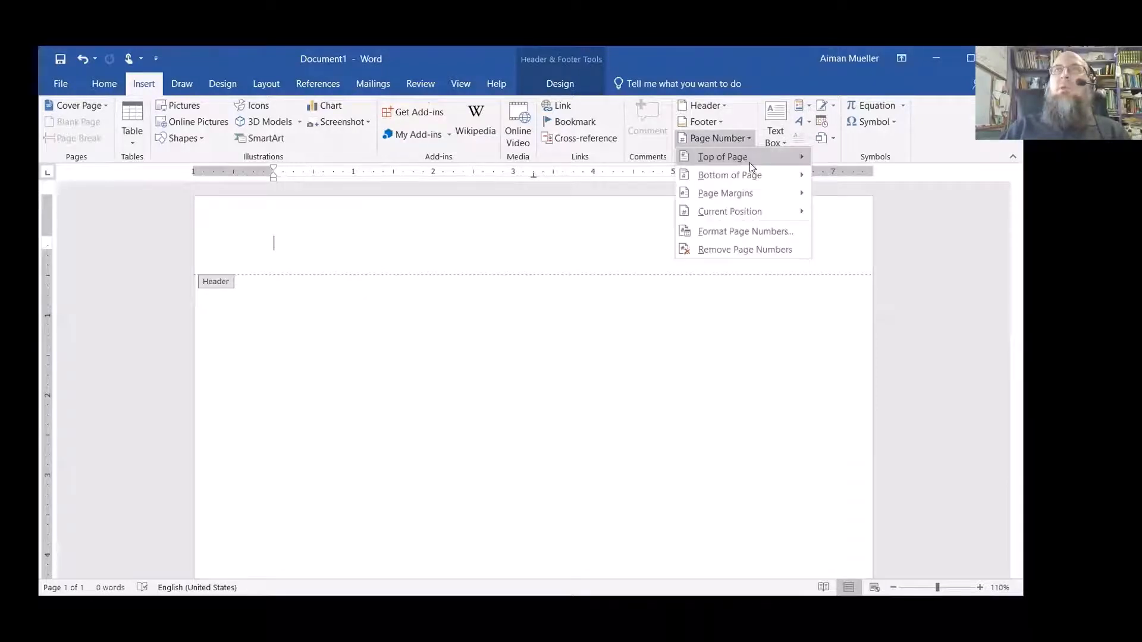
{"action": "mouse_move", "coordinate": [749, 162]}
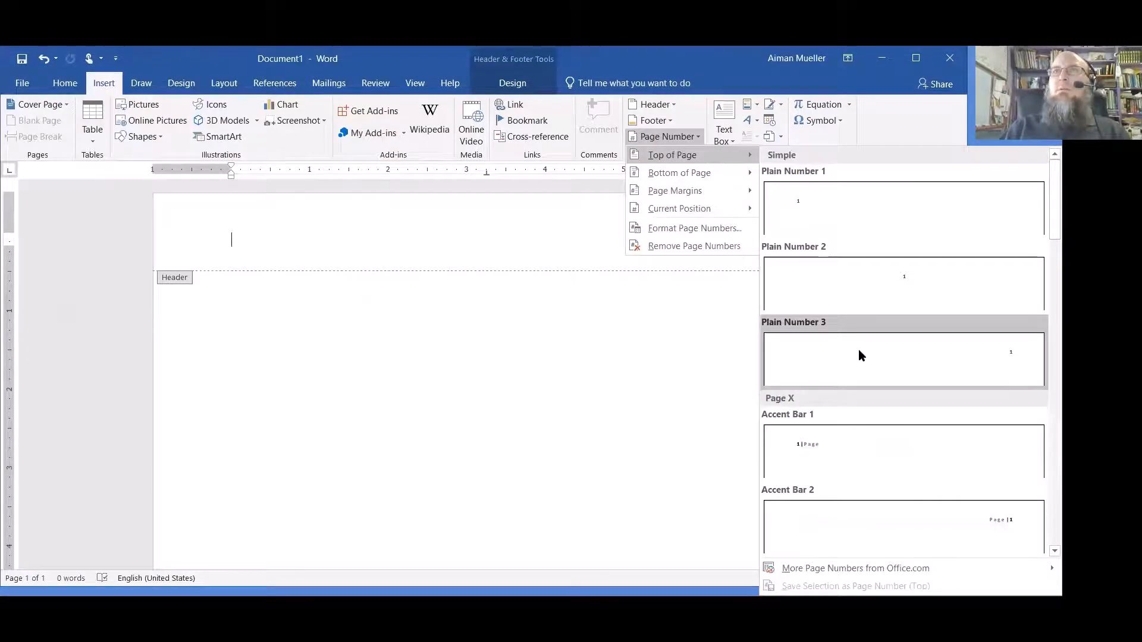
{"action": "left_click", "coordinate": [859, 351]}
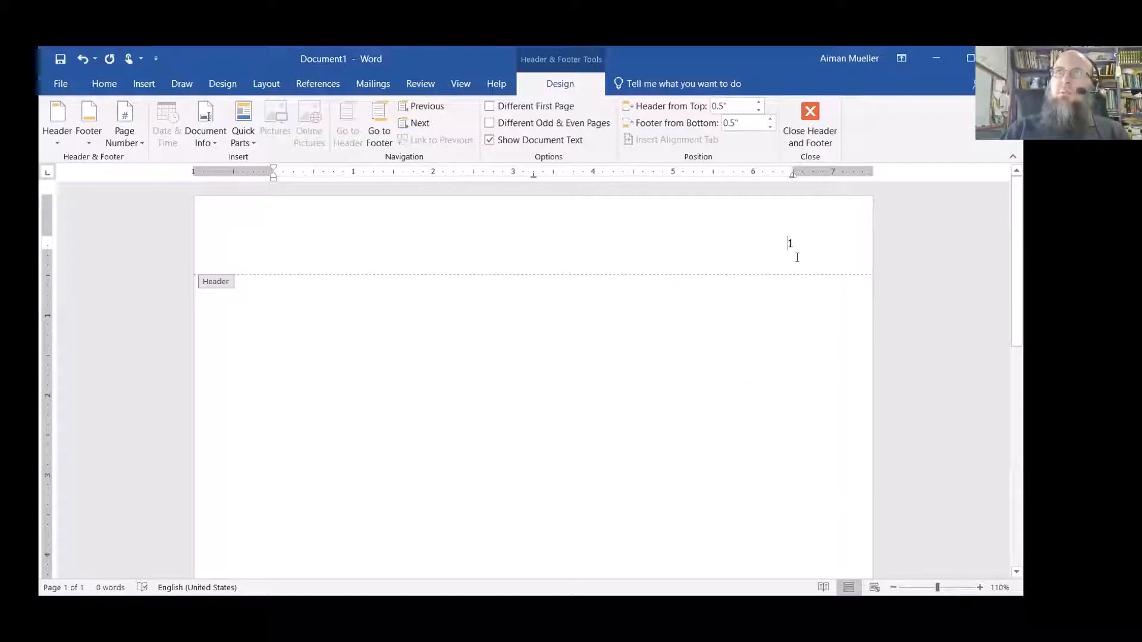
{"action": "type", "text": "Dylan"}
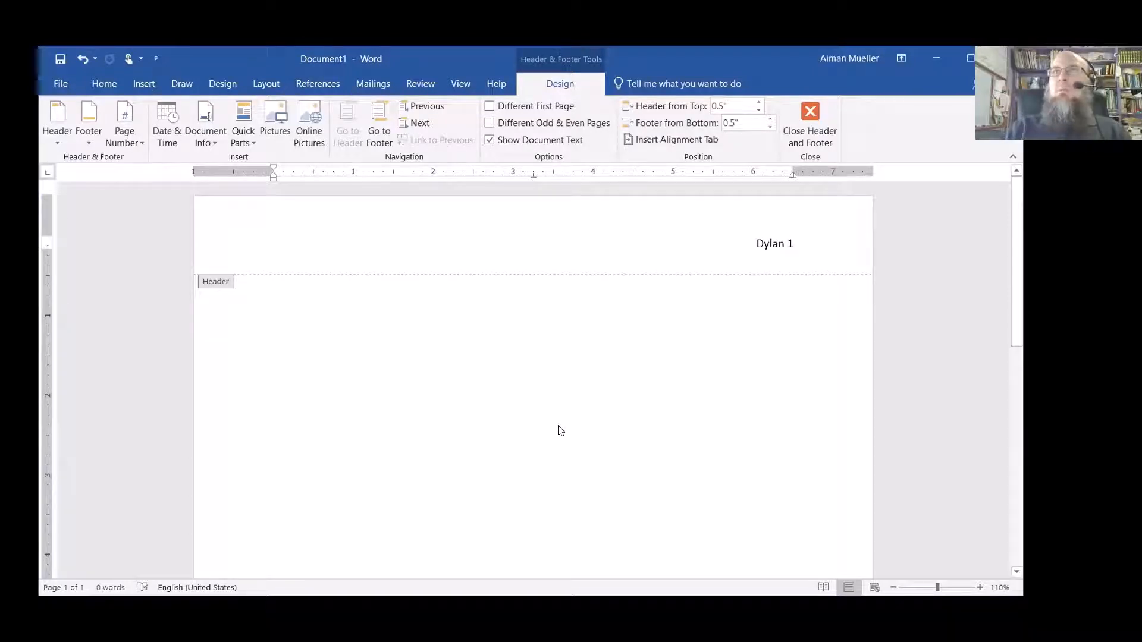
- Return to the document body and enter "Bob Dylan" and the professor's title and name on separate lines
{"action": "double_click", "coordinate": [405, 371]}
{"action": "type", "text": "Bob Dylan"}
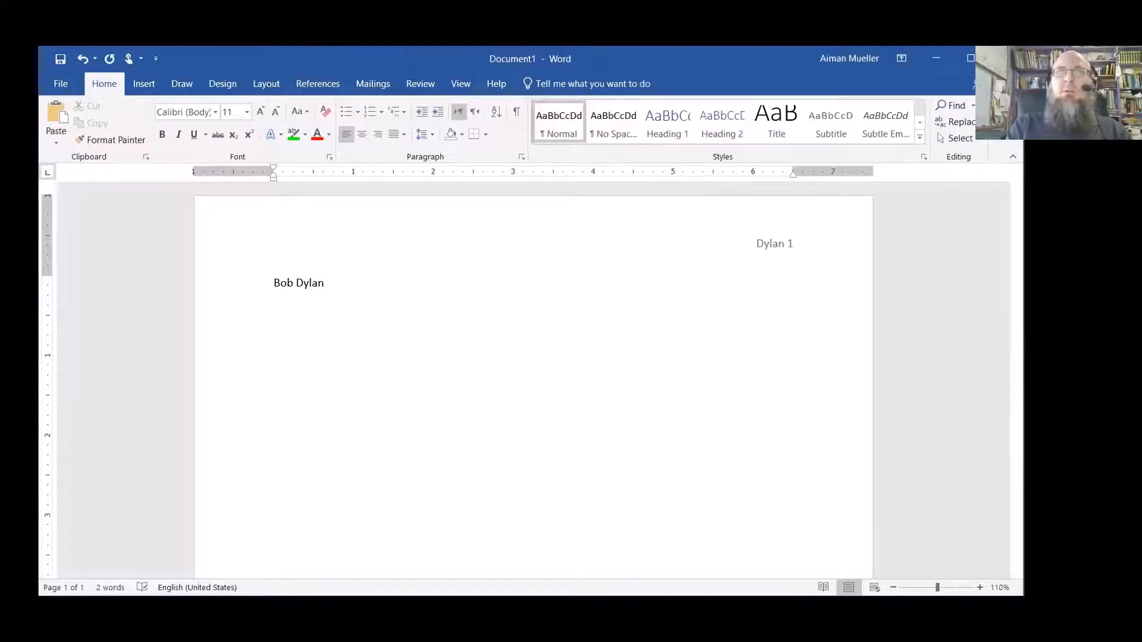
{"action": "key", "text": "Return"}
{"action": "type", "text": "Professor Cortez"}
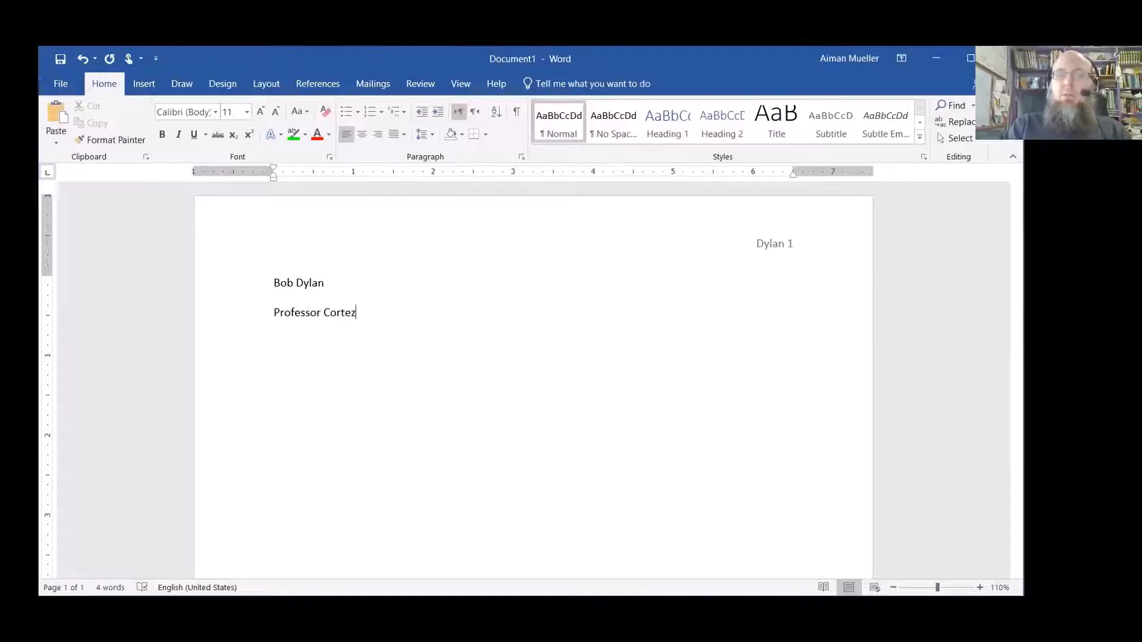
{"action": "key", "text": "Return"}
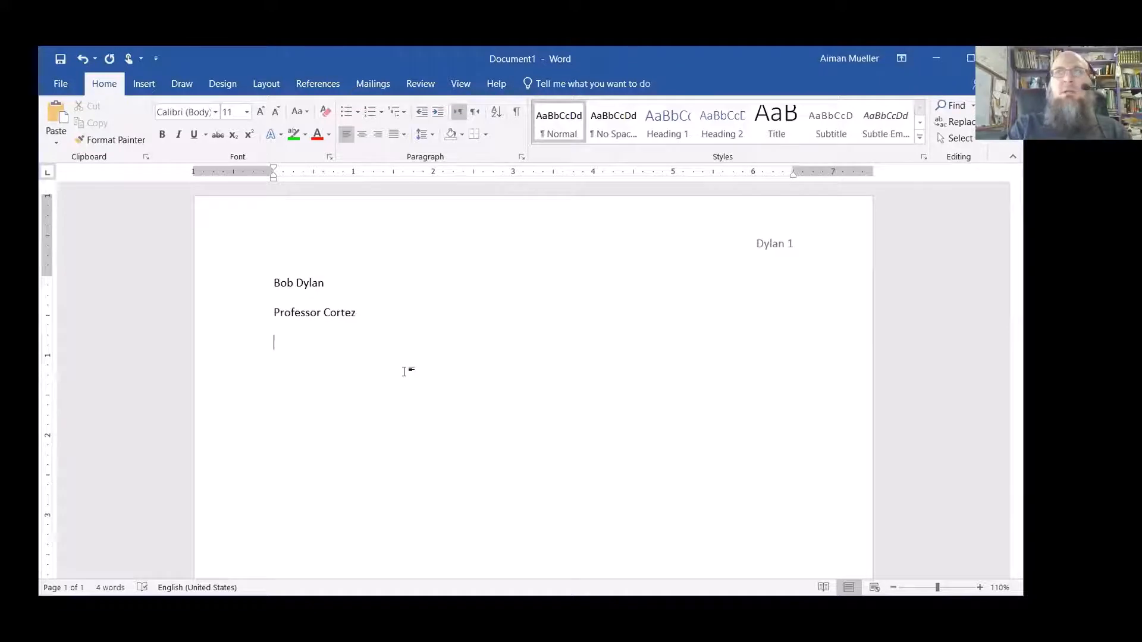
- Add the course line "WRT 150-23" and the date line "18 September 2020" below the professor's name
{"action": "type", "text": "WRT"}
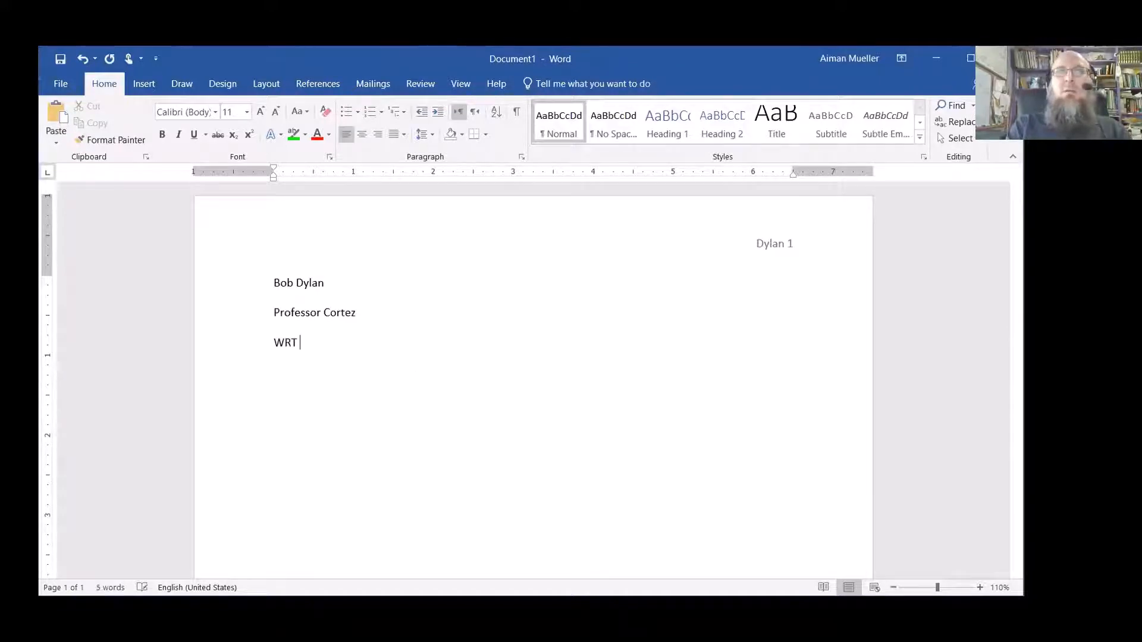
{"action": "type", "text": " 150"}
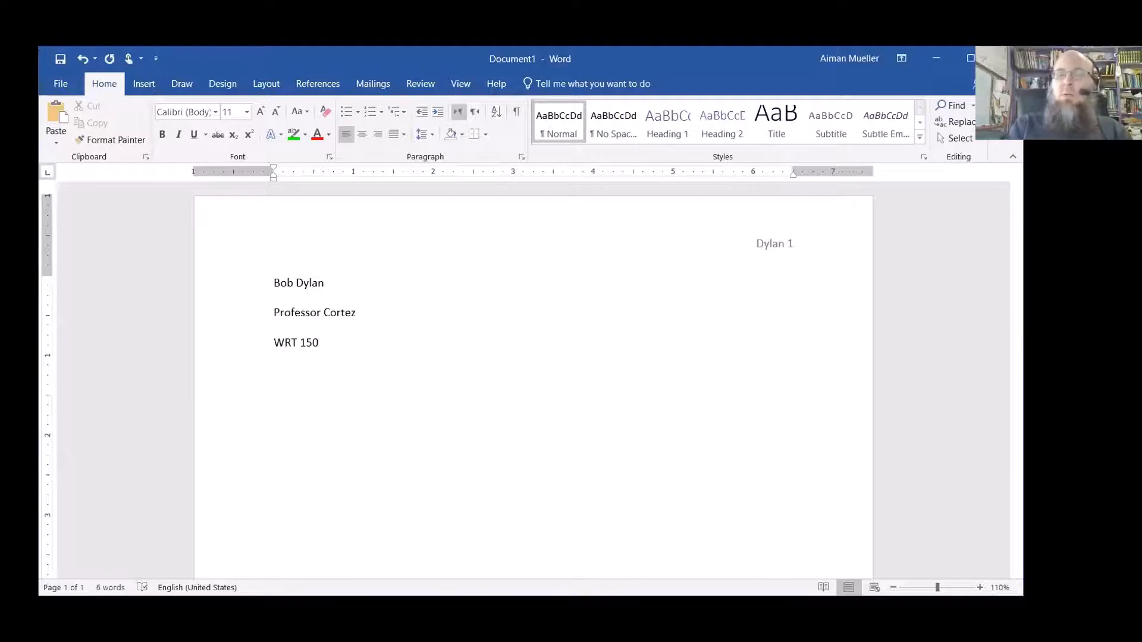
{"action": "type", "text": "-23"}
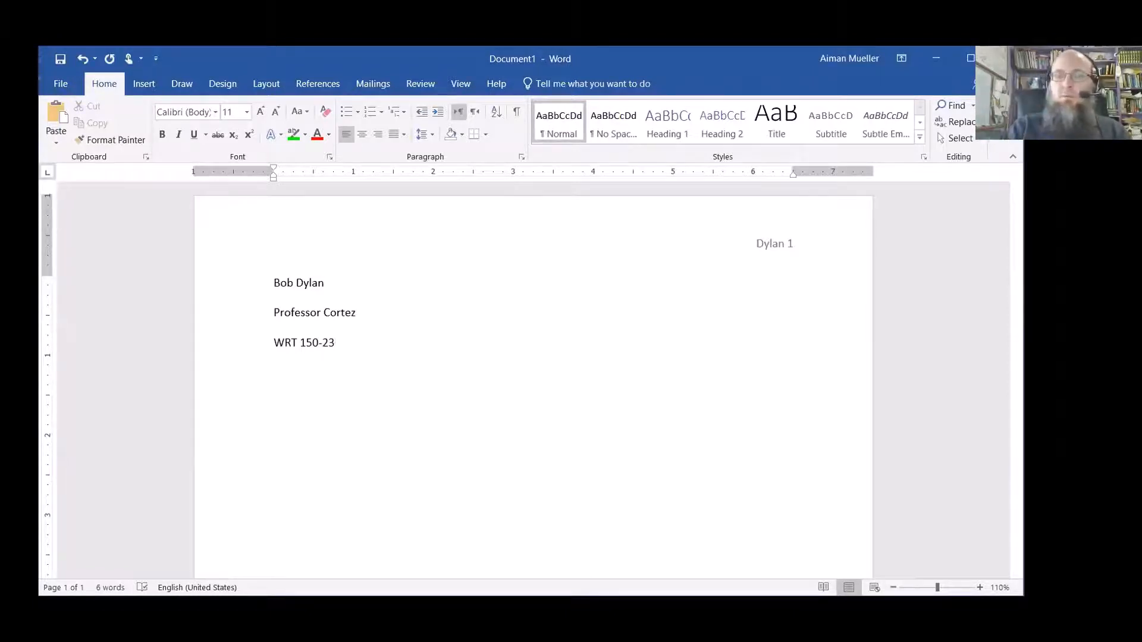
{"action": "key", "text": "Return"}
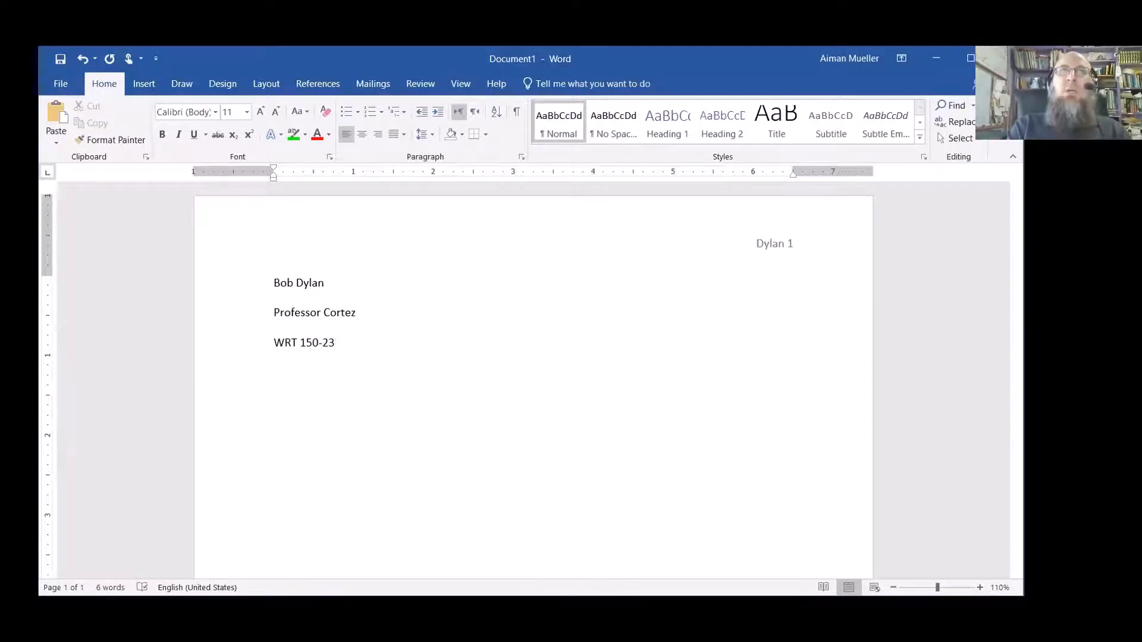
{"action": "type", "text": "18"}
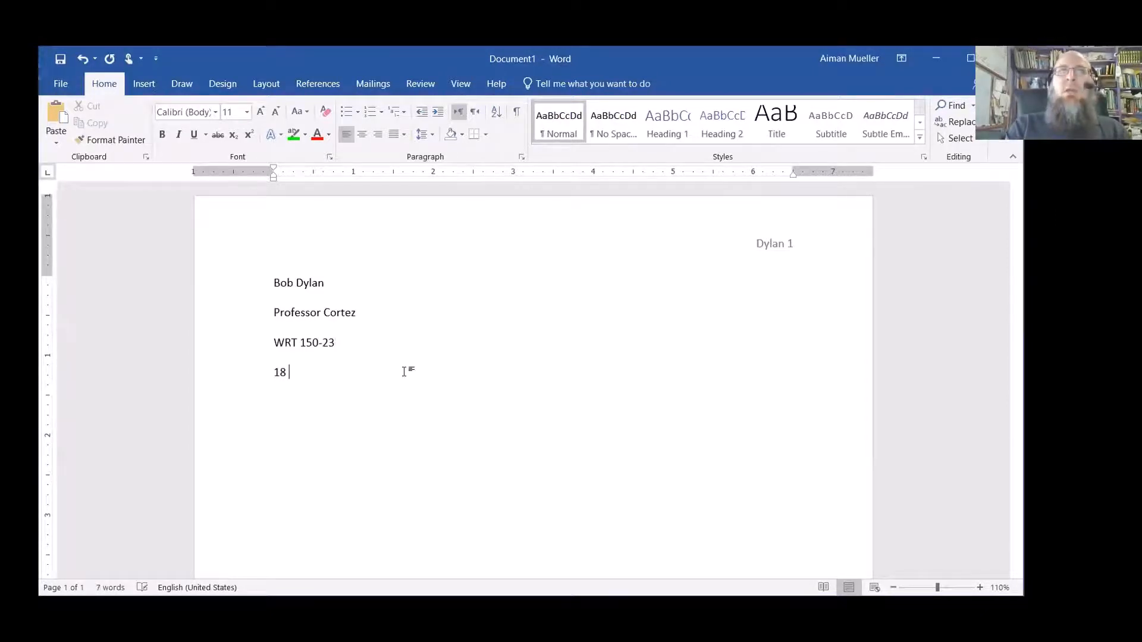
{"action": "type", "text": " Sep"}
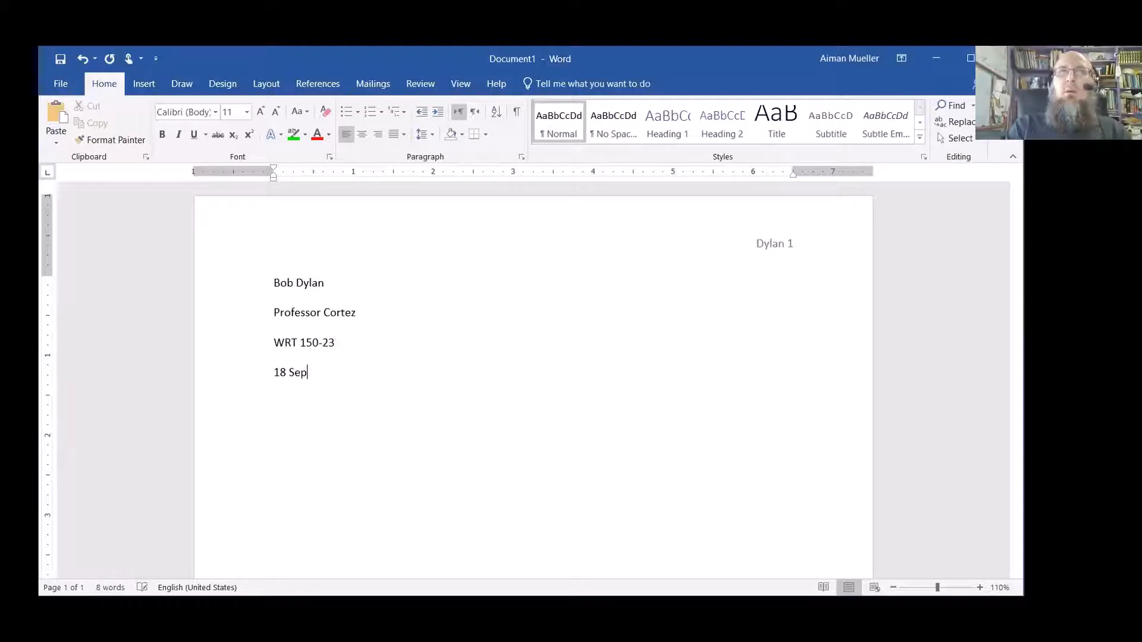
{"action": "type", "text": "tember 2020"}
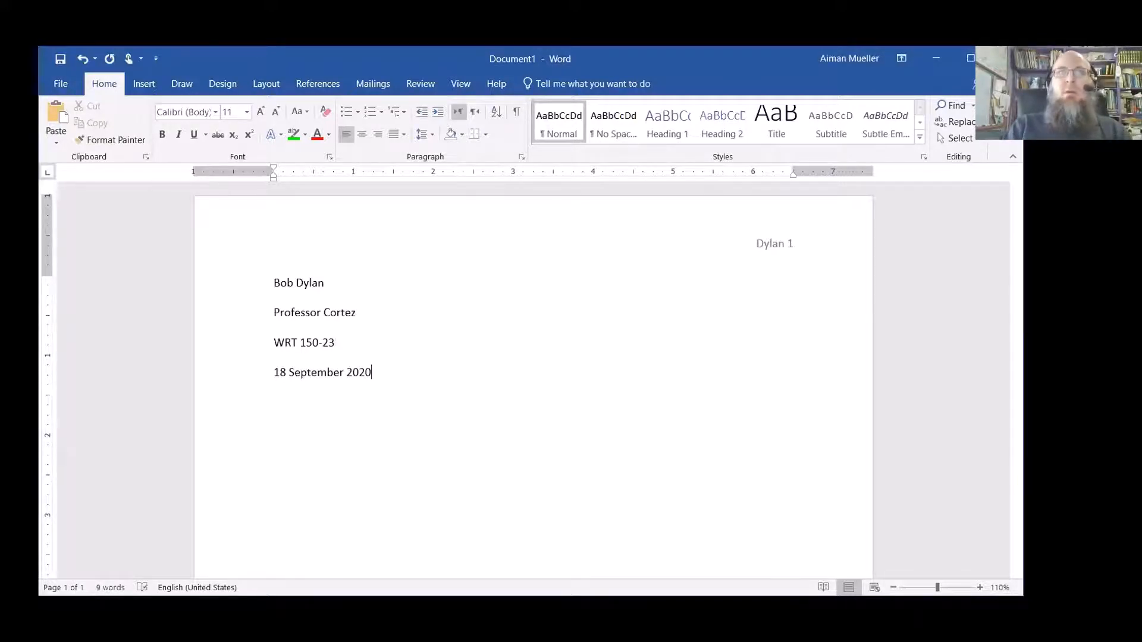
- Add the centered title "Cats are Cute" on a new line below the date
{"action": "key", "text": "Return"}
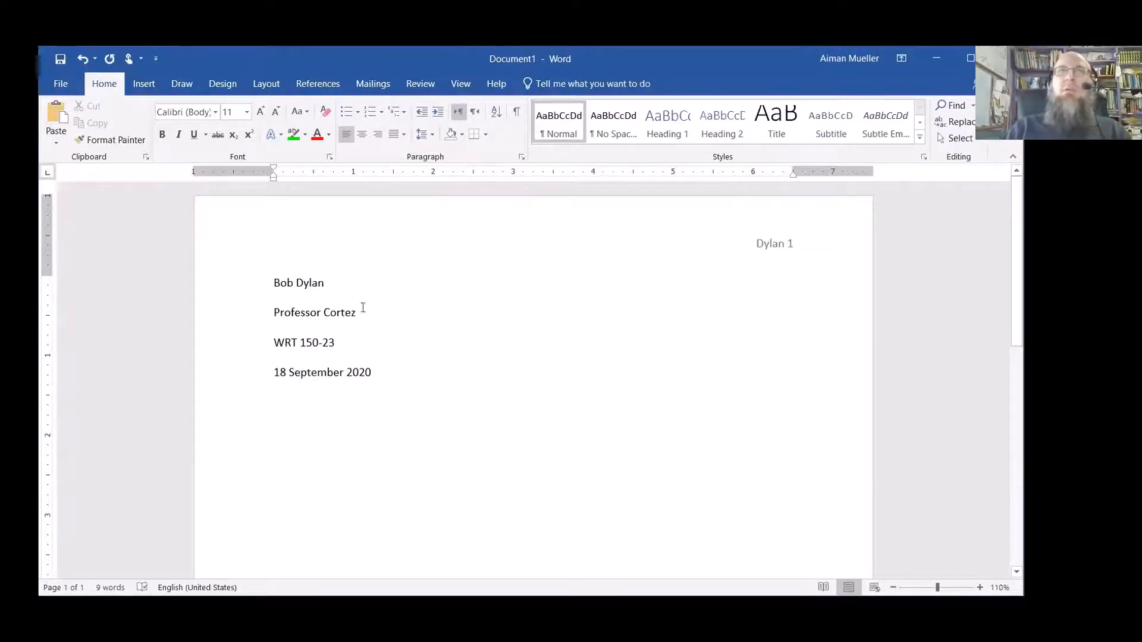
{"action": "left_click", "coordinate": [363, 136]}
{"action": "type", "text": "Cats"}
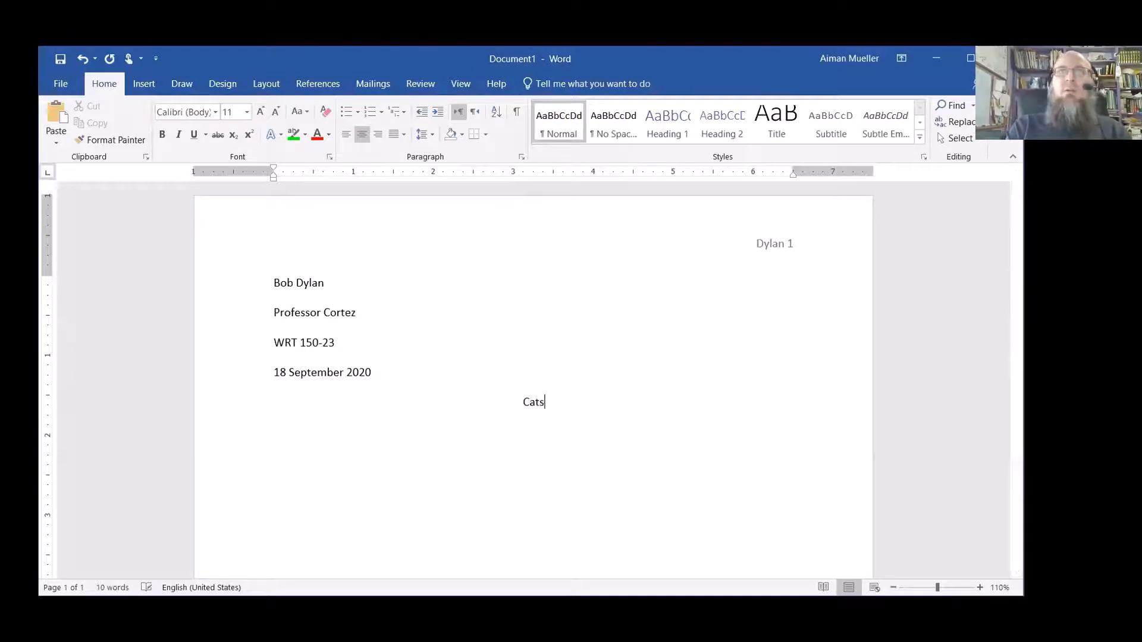
{"action": "type", "text": " are Cute"}
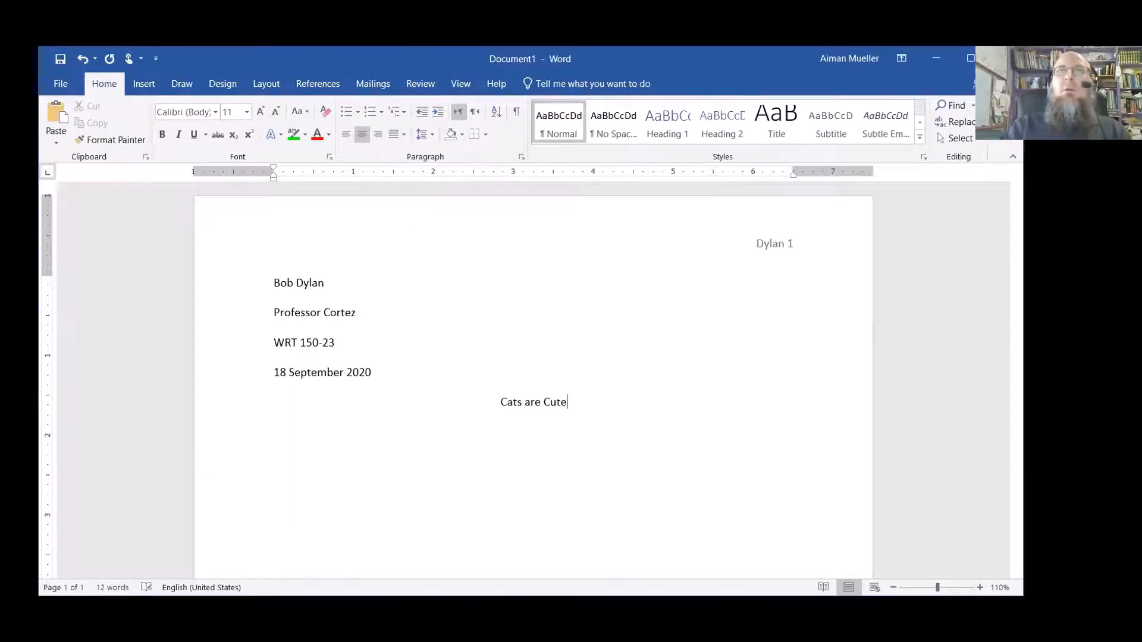
{"action": "key", "text": "Return"}
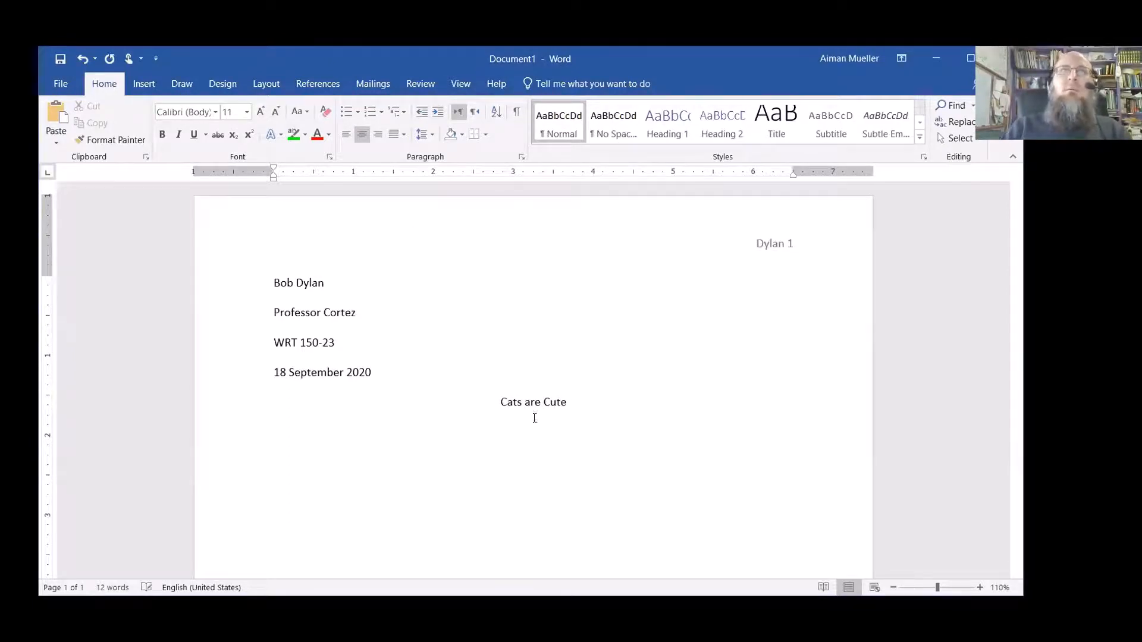
- Write a left-aligned first paragraph with an indented first line, starting "I like cats because yada" and continuing with filler text
{"action": "left_click", "coordinate": [345, 134]}
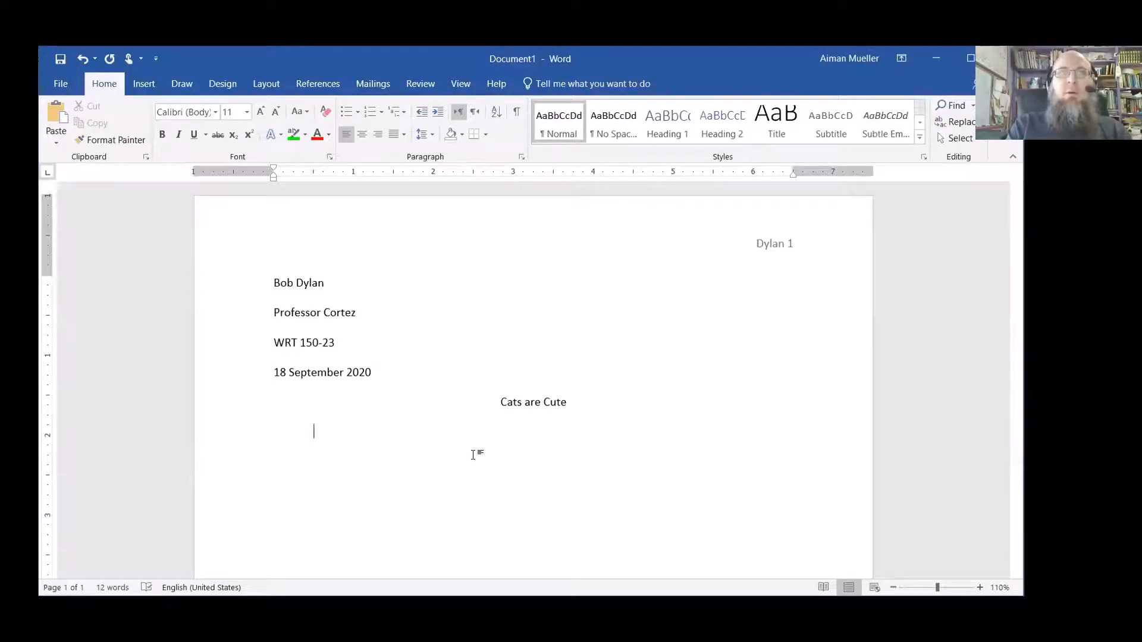
{"action": "type", "text": "I like ca"}
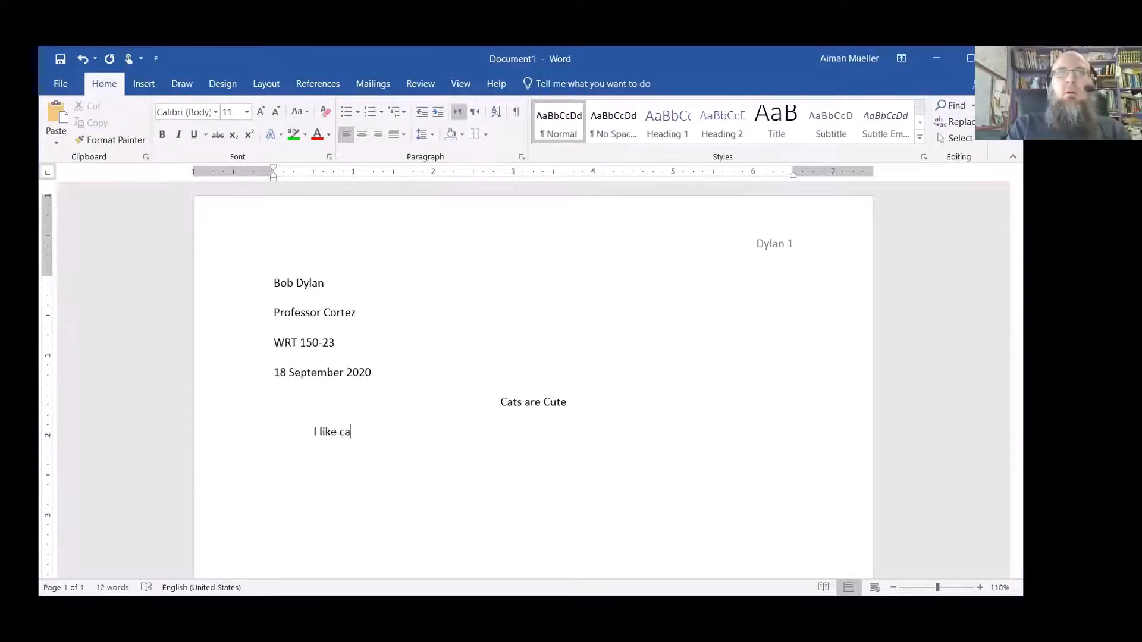
{"action": "type", "text": "ts because yada als;dkjf ;alskdjf ;laskdjf ;laskdjf ;lasdkjf ;lasdkjf ;alskdjf "}
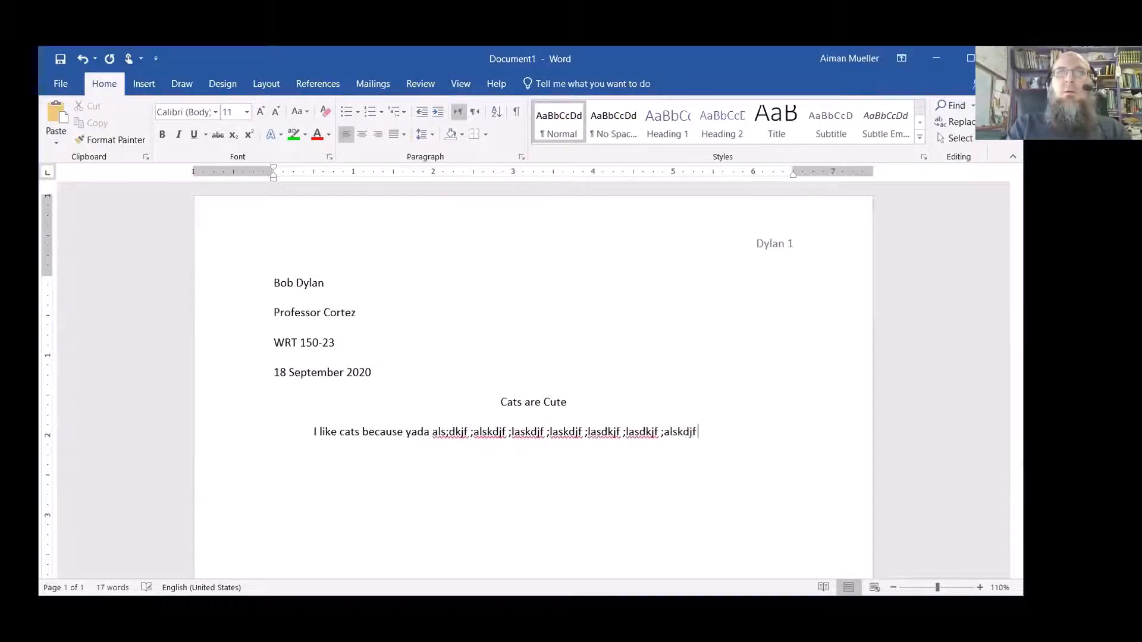
{"action": "type", "text": ";alskdjf ;alsdkjf ;asldkjf a;sldkjf a;sldkjf a;sldkfj as;dlkfj as;ldkfj as;dlkfj as"}
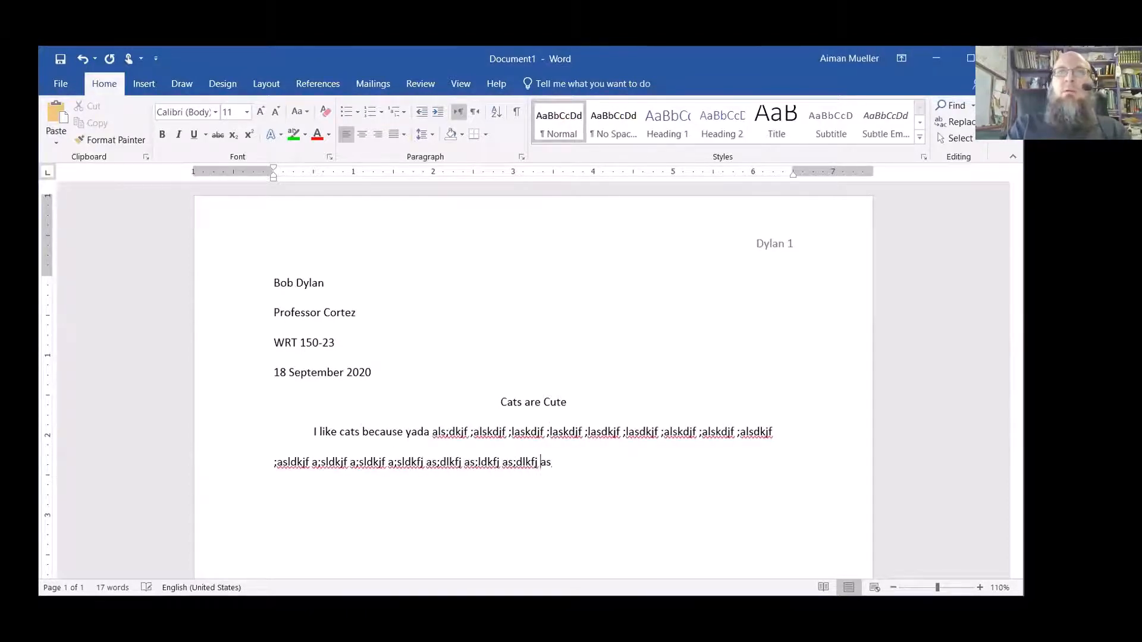
{"action": "type", "text": ";ldkfj as;dlkfj sa;ldkfj as;dlkfj as;ldkfj asd;lkfj sad;llkfj sad;lfkjas df"}
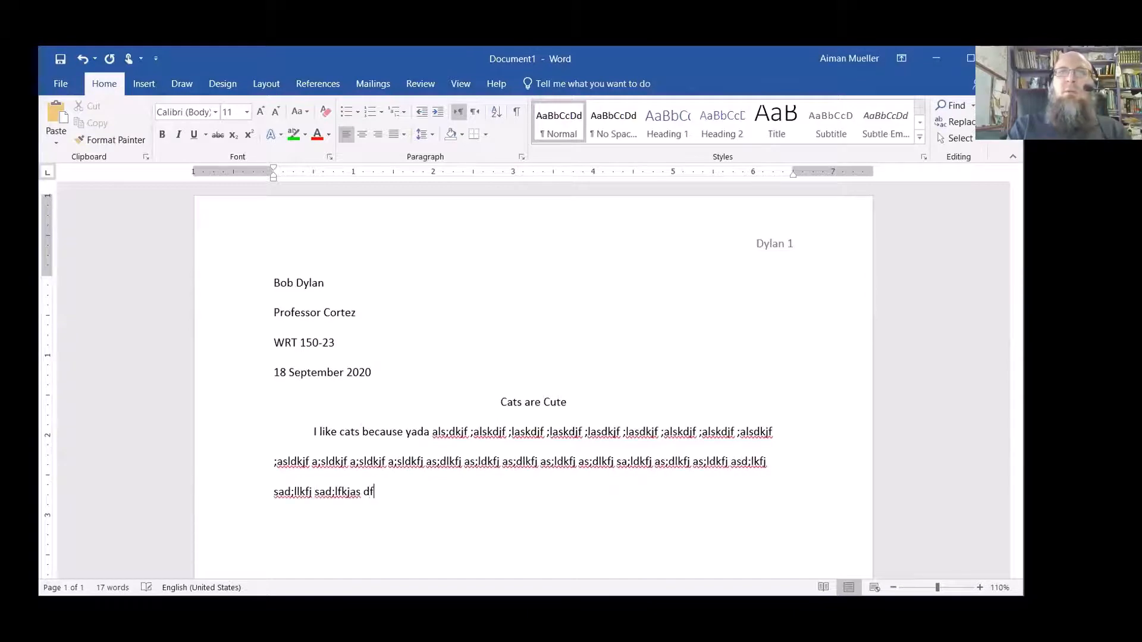
{"action": "type", "text": "."}
- Add a second body paragraph of filler text with an indented first line, ending with a period
{"action": "key", "text": "Return"}
{"action": "type", "text": "laksdjf sldkfj"}
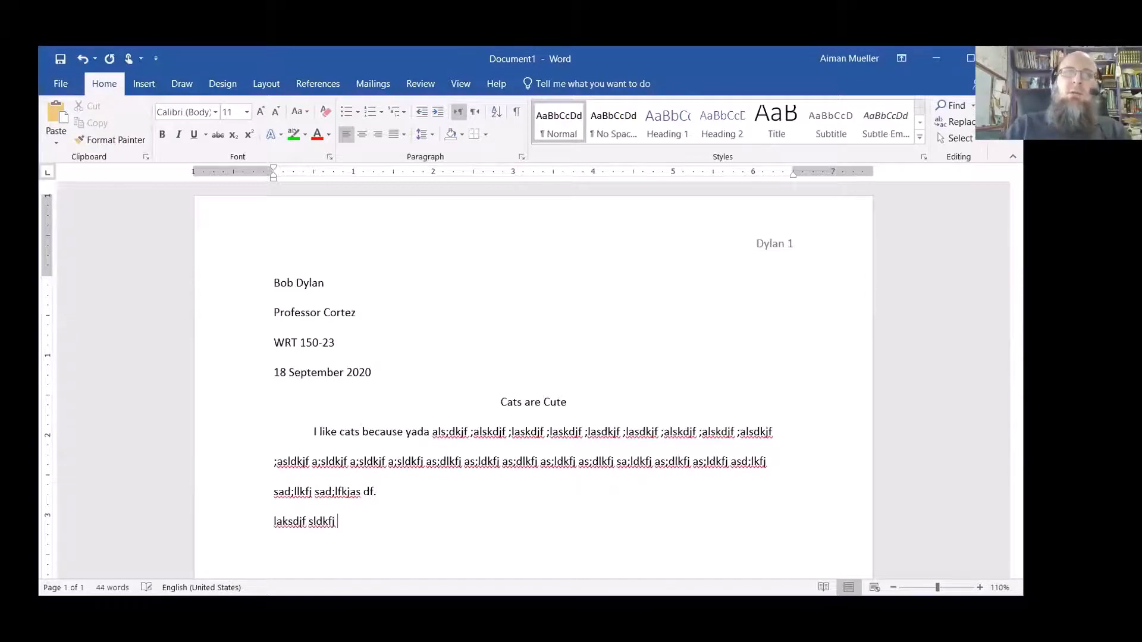
{"action": "left_click", "coordinate": [274, 521]}
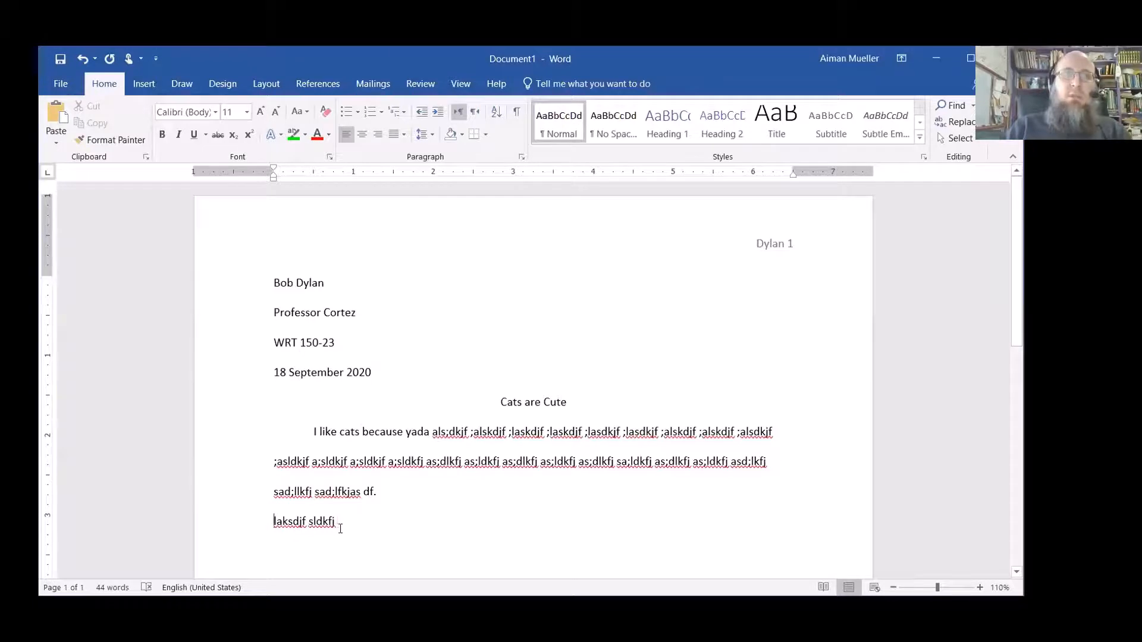
{"action": "key", "text": "Tab"}
{"action": "type", "text": "lkas"}
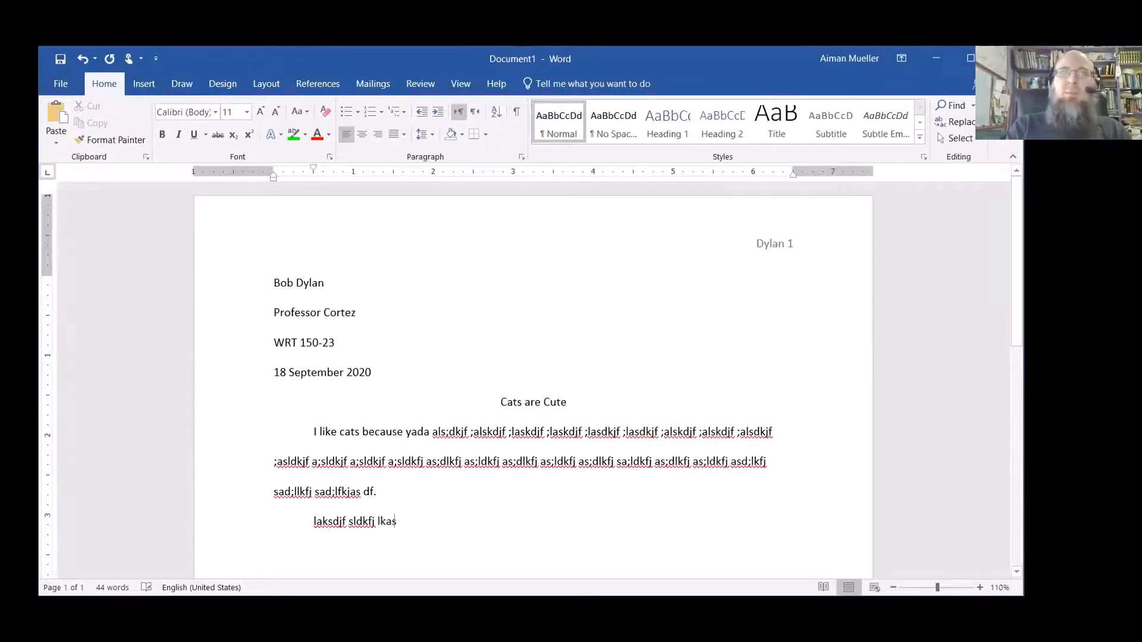
{"action": "type", "text": "dj f;lkasjdf ;llaksjdf ;lalskdjf ;laskdjf ;laksdjf ;lasdkjf a;sldkjf as;ldkjf asld;kfj as;dlkfj asd;lkjf asdl;kfj asdl;kfj"}
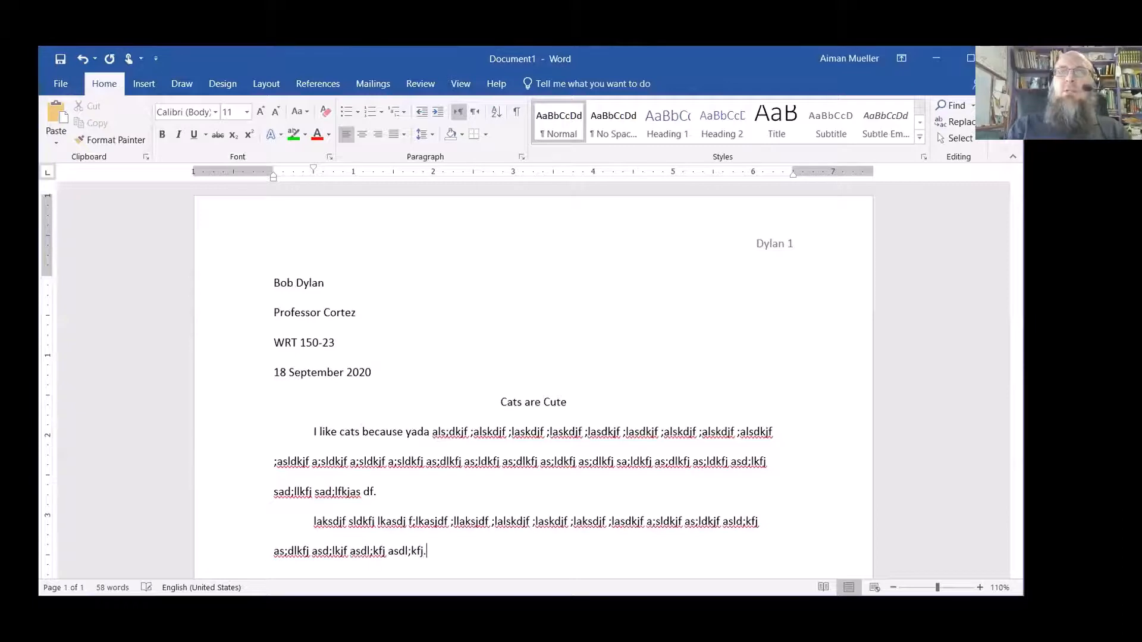
{"action": "type", "text": "."}
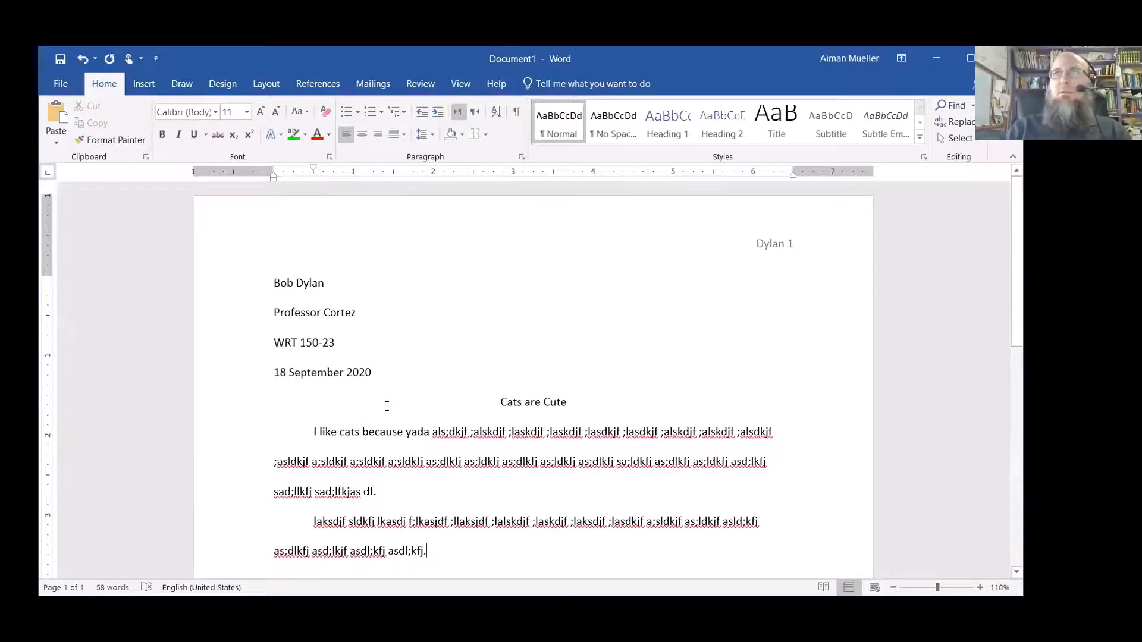
- Insert a page break after the second body paragraph to start a new page
{"action": "scroll", "coordinate": [387, 406], "scroll_direction": "down", "scroll_amount": 1}
{"action": "scroll", "coordinate": [386, 406], "scroll_direction": "up", "scroll_amount": 1}
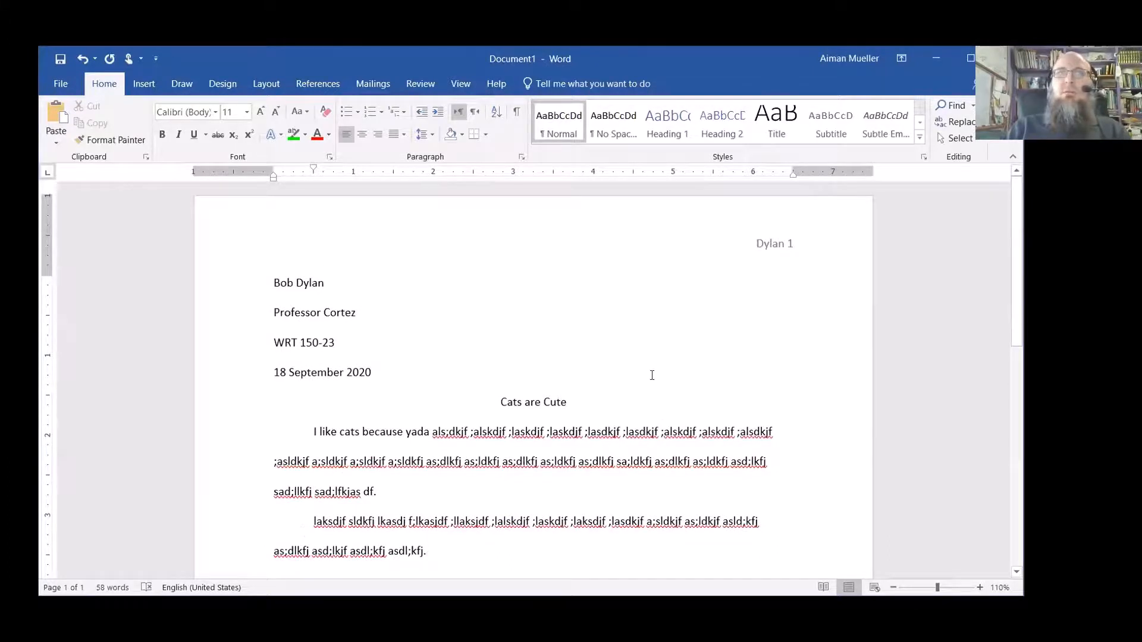
{"action": "scroll", "coordinate": [651, 375], "scroll_direction": "down", "scroll_amount": 2}
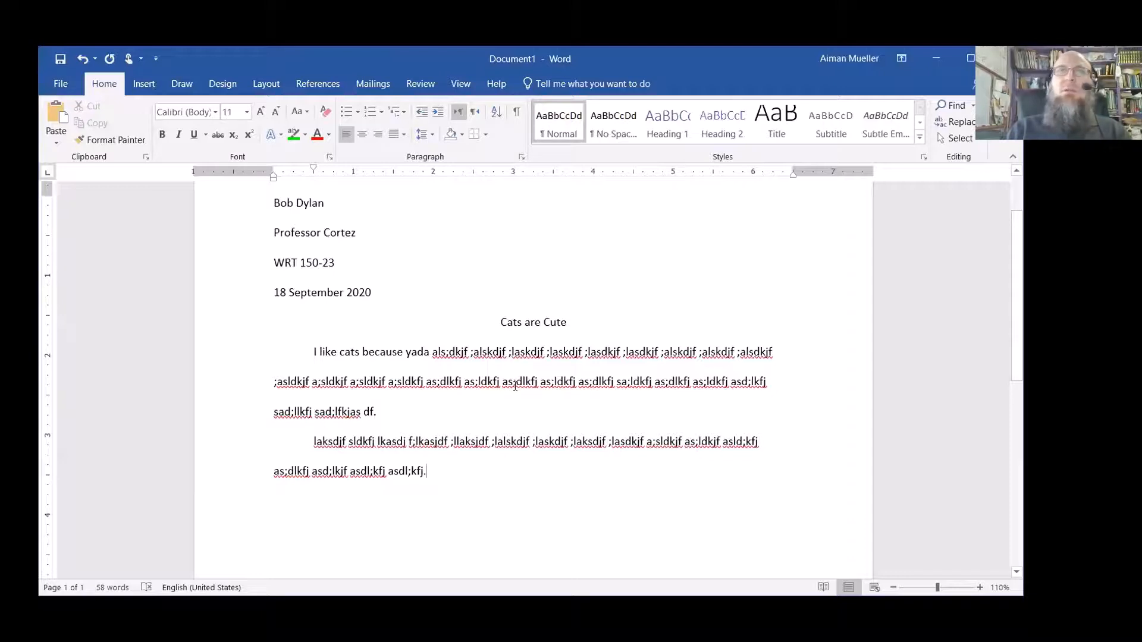
{"action": "left_click", "coordinate": [147, 84]}
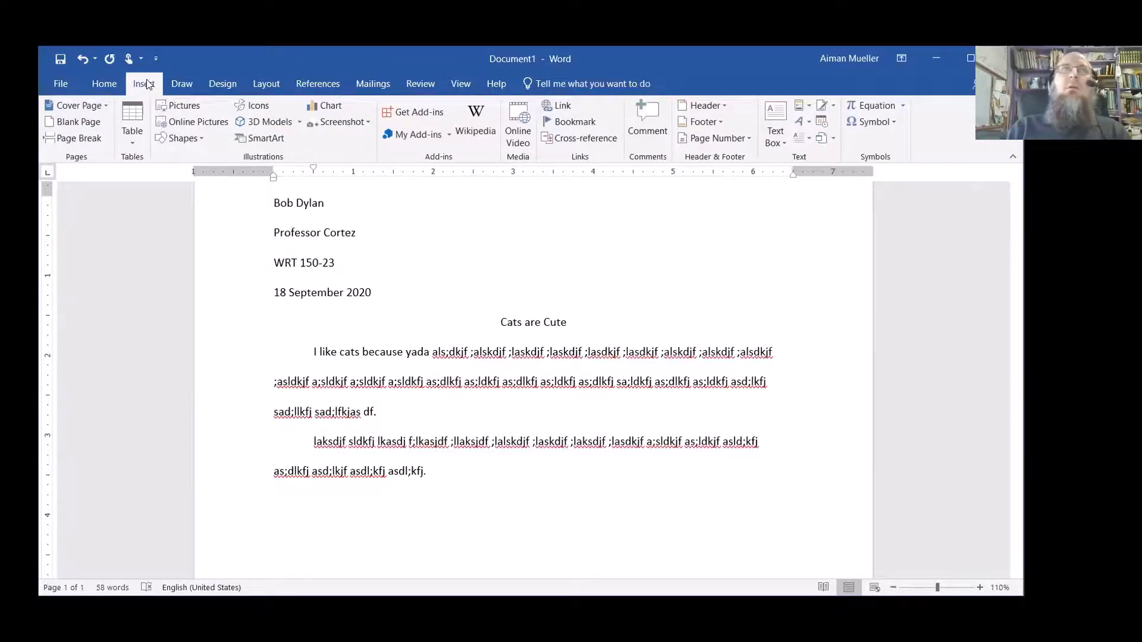
{"action": "left_click", "coordinate": [92, 141]}
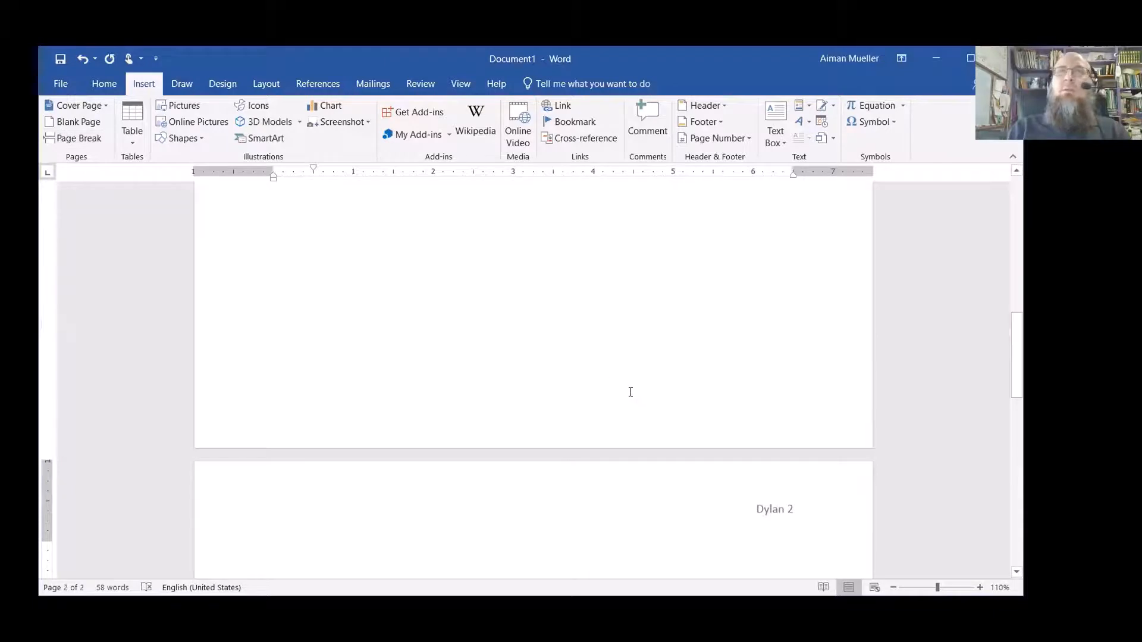
- Start a centered heading on the new page's first line, and remove it together with the line's first-line indent
{"action": "scroll", "coordinate": [632, 392], "scroll_direction": "down", "scroll_amount": 1}
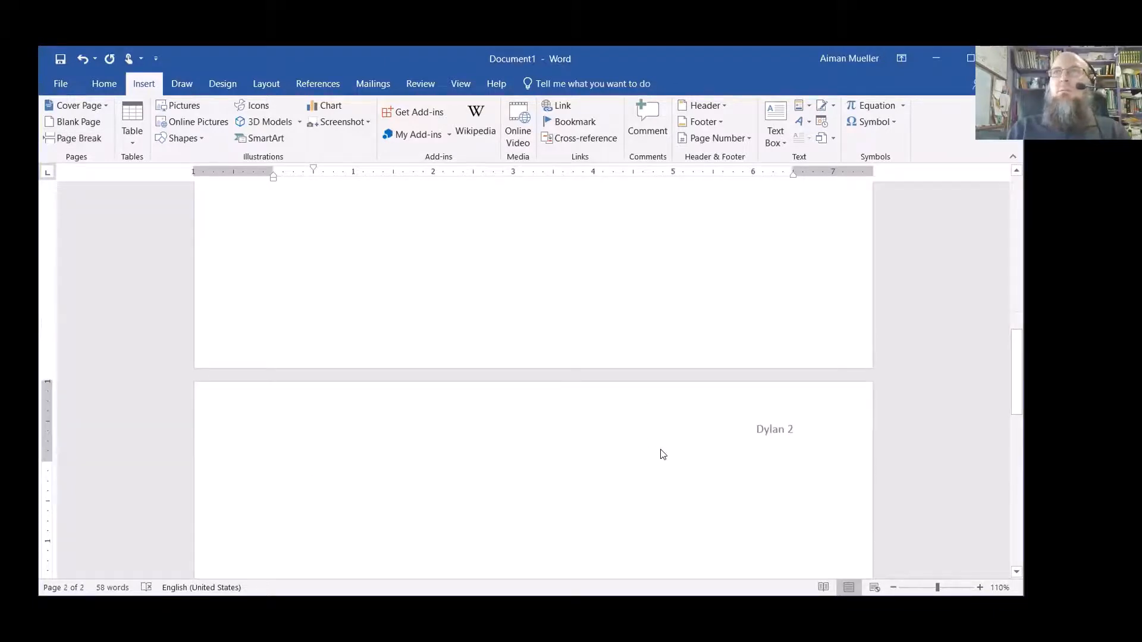
{"action": "scroll", "coordinate": [576, 497], "scroll_direction": "down", "scroll_amount": 1}
{"action": "scroll", "coordinate": [601, 416], "scroll_direction": "up", "scroll_amount": 1}
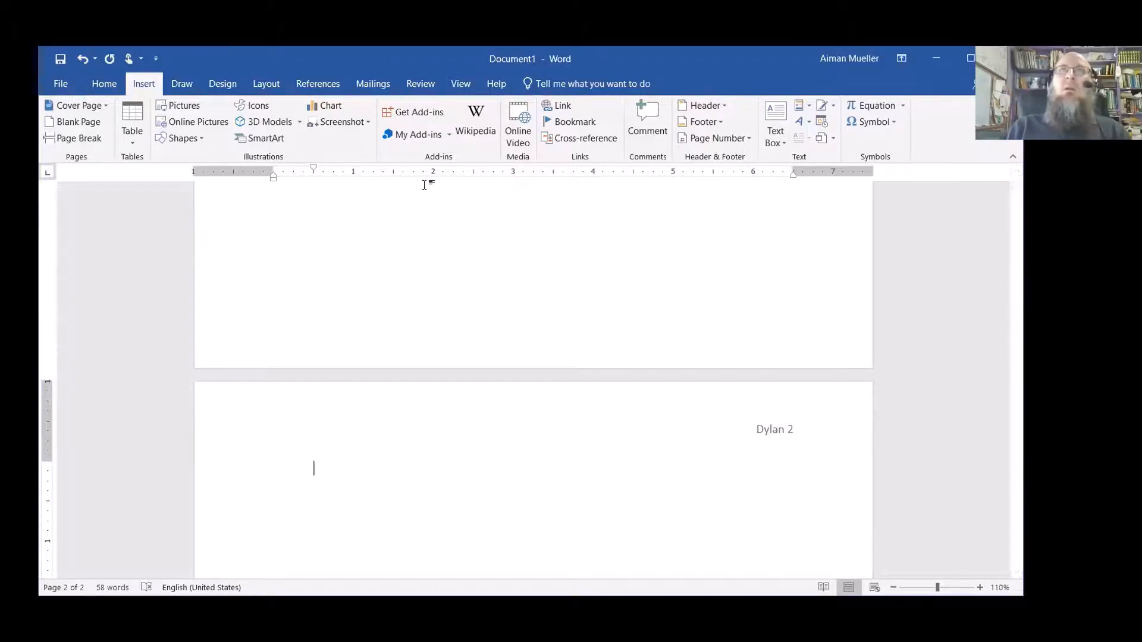
{"action": "left_click", "coordinate": [107, 85]}
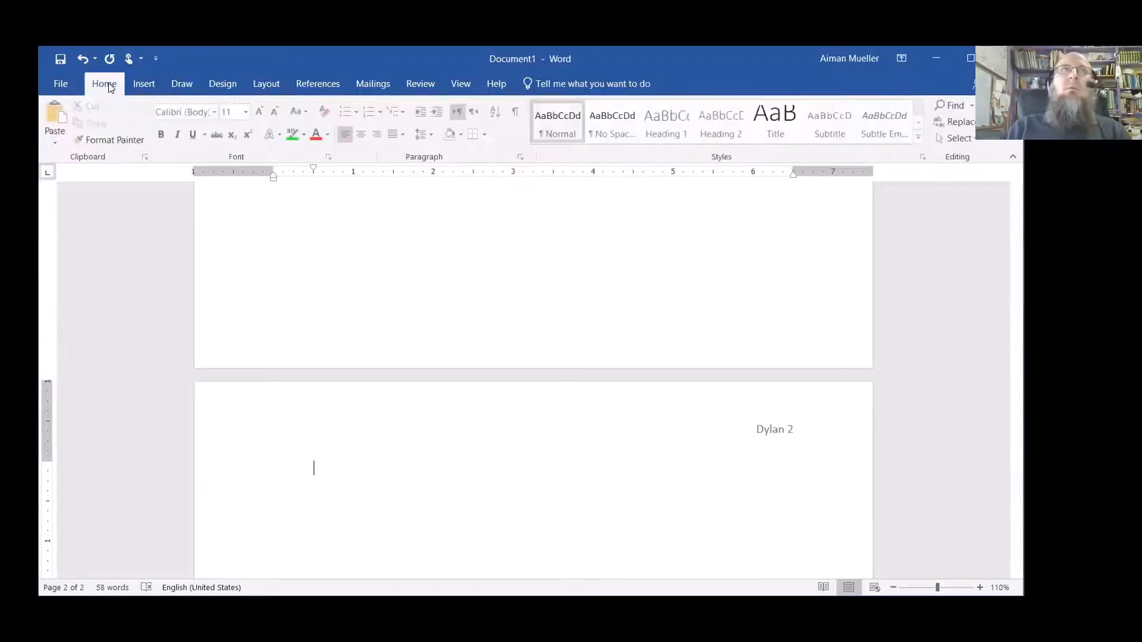
{"action": "left_click", "coordinate": [360, 134]}
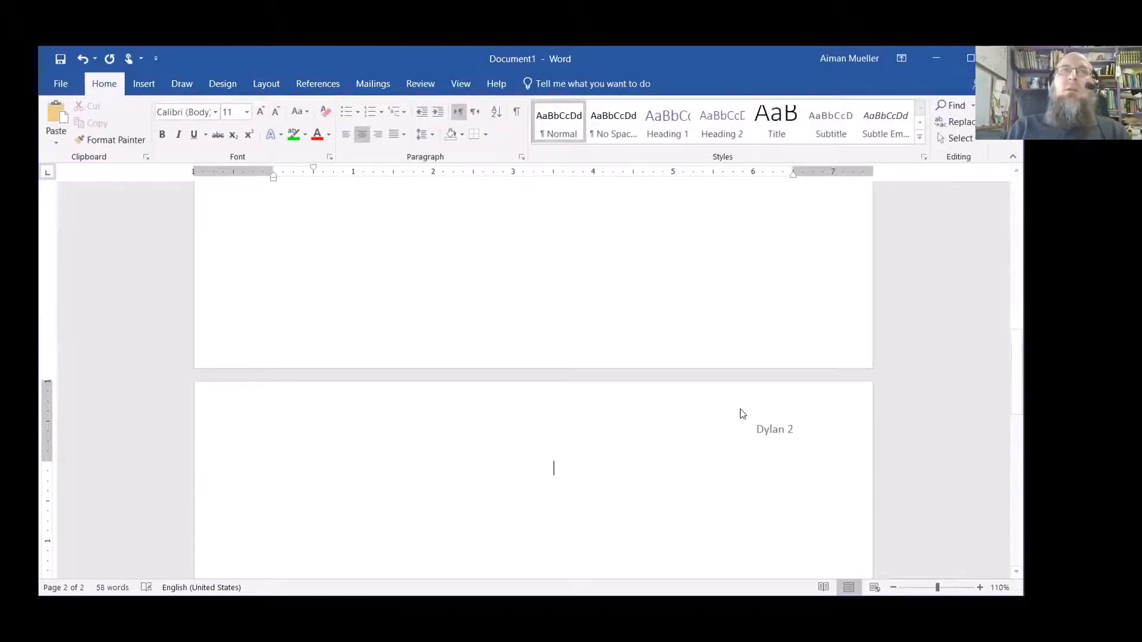
{"action": "type", "text": "W"}
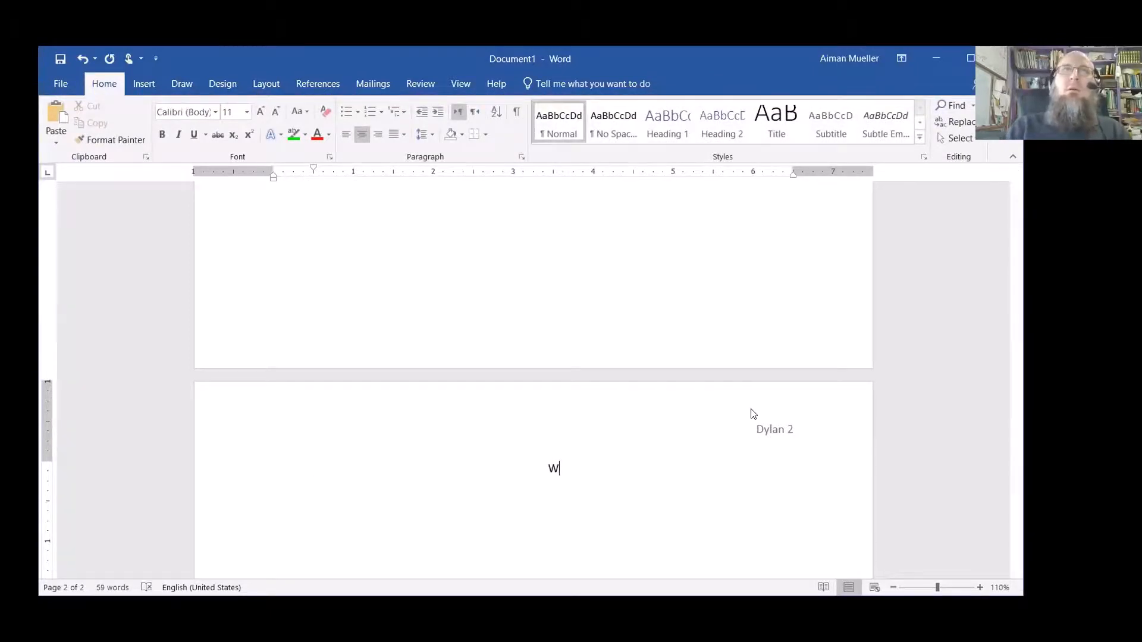
{"action": "key", "text": "ctrl+z"}
{"action": "key", "text": "ctrl+z"}
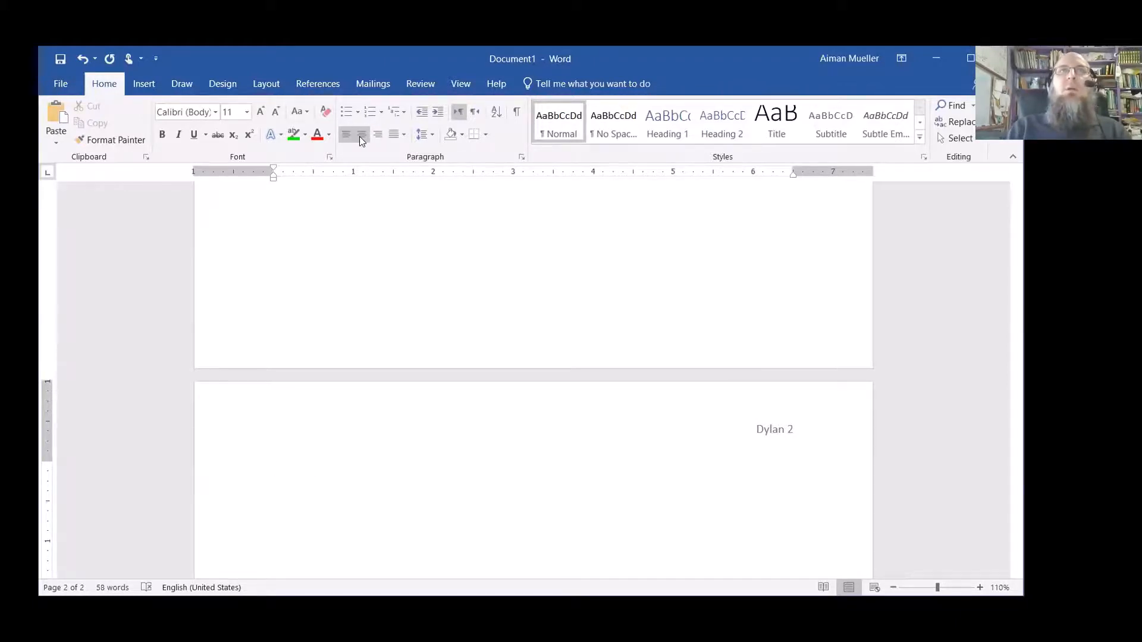
- Add the centered heading "Works Cited" on the first line of the new page
{"action": "key", "text": "ctrl+e"}
{"action": "type", "text": "Wor"}
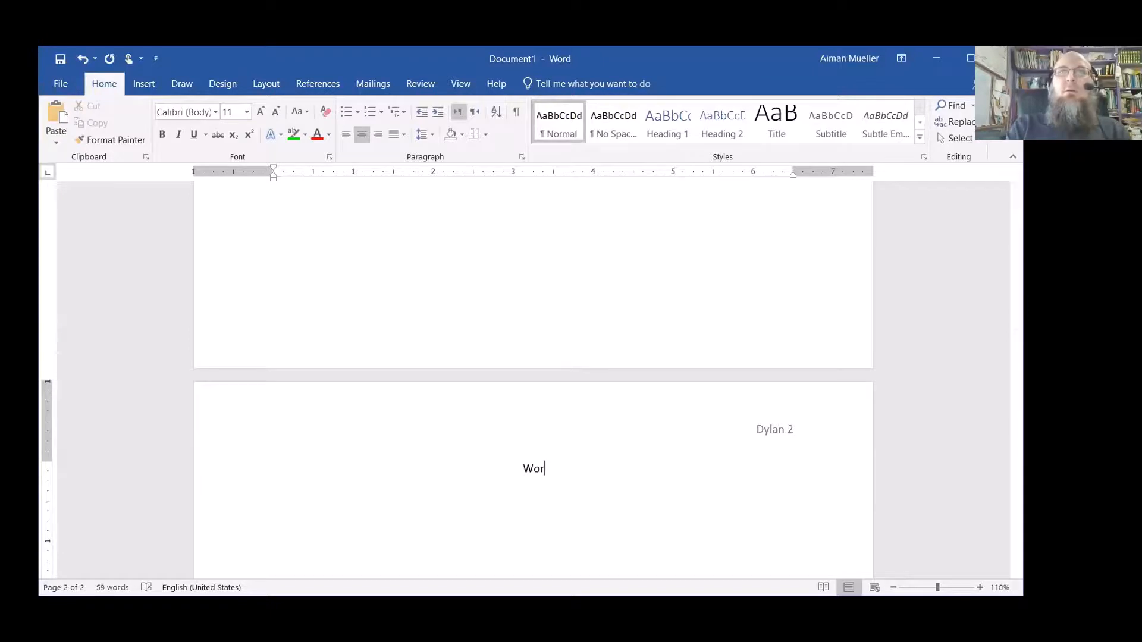
{"action": "type", "text": "ks Ci"}
{"action": "type", "text": "ted"}
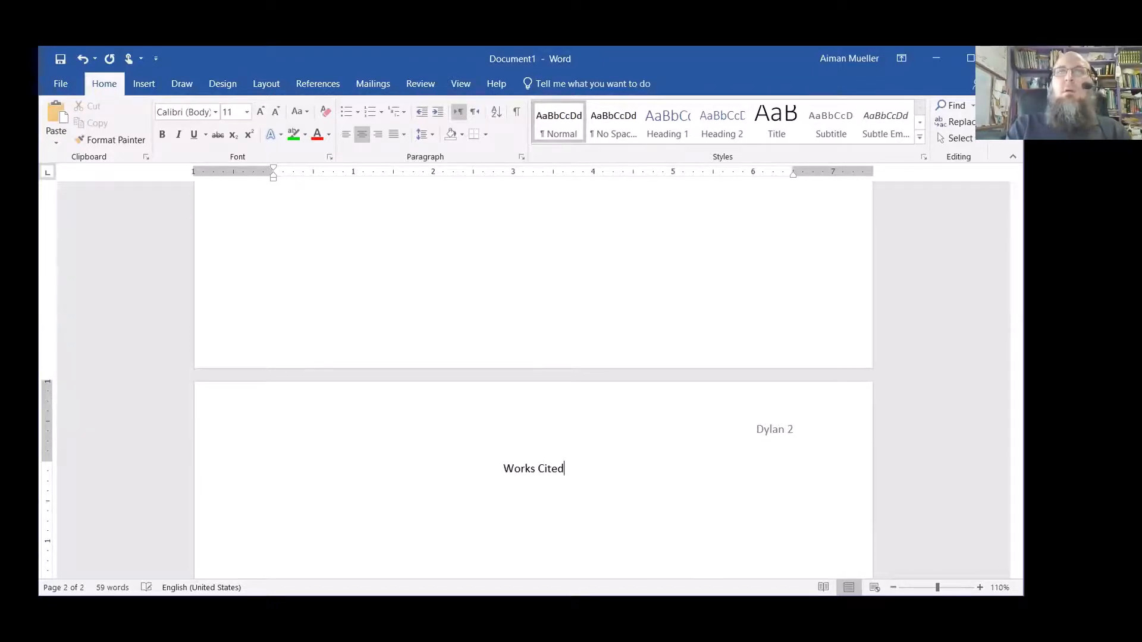
- Write a left-aligned first entry of filler text below the "Works Cited" heading, running onto a second line and ending with a period
{"action": "key", "text": "Return"}
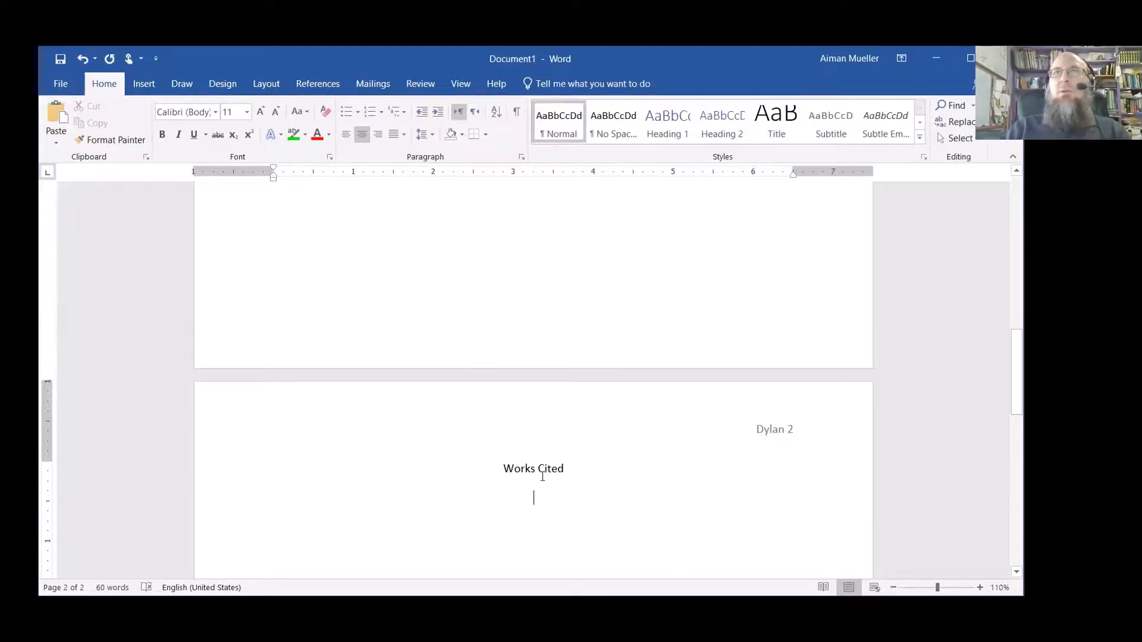
{"action": "left_click", "coordinate": [345, 134]}
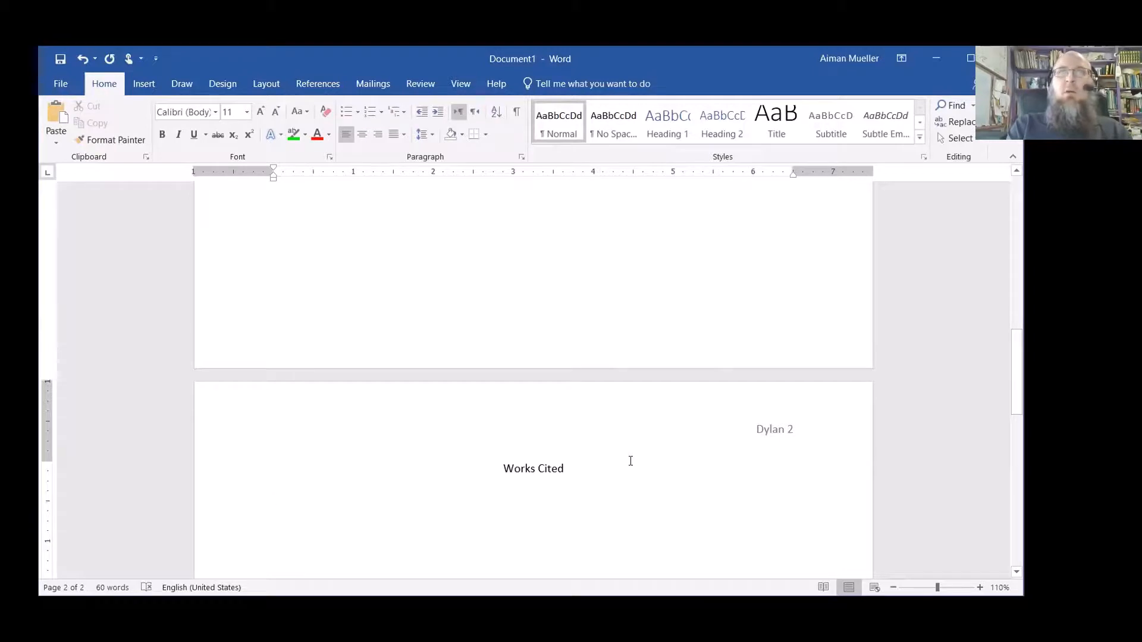
{"action": "type", "text": "l;askdj f;laksdj f;laksdj f;laksdj f;laksdj"}
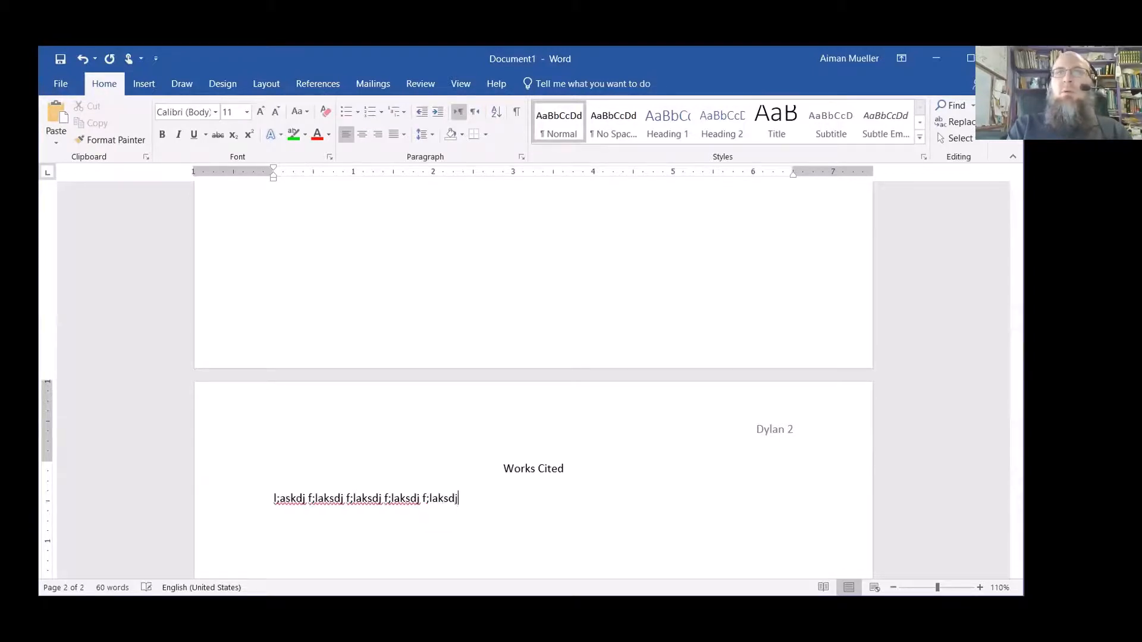
{"action": "type", "text": " f;laksdj f;laksdj f;laksdjf ;laskdj f;laskdjf ;laskdjf ;laskdjf ;laskdjf ;lalskdjf "}
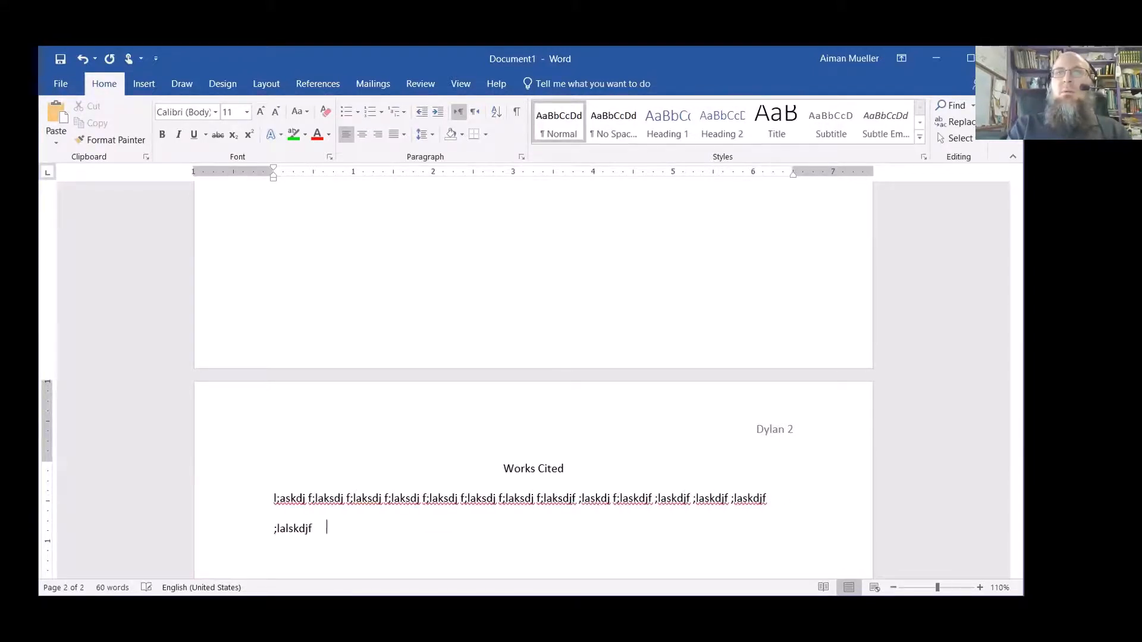
{"action": "type", "text": ";laskdjf ;alskdjf ;lalsdkjf asdlkjf."}
- Add a second works-cited entry of filler text running onto a third line, ending with "wad."
{"action": "key", "text": "Return"}
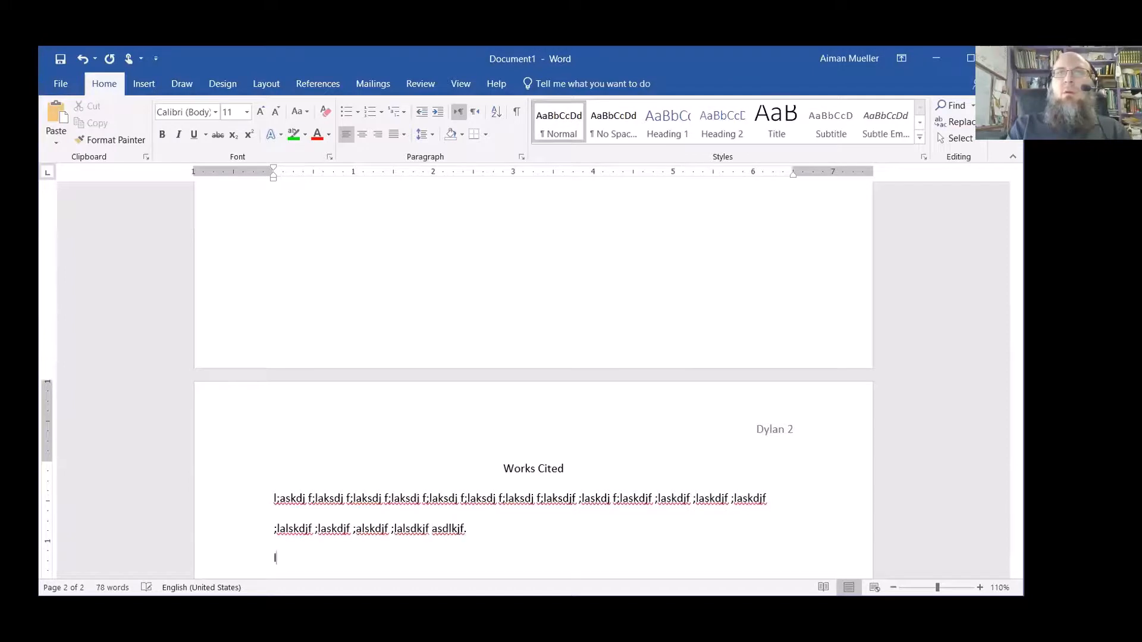
{"action": "type", "text": "lak;sdj f;laskdjf ;laskjdf ;lasdkjf ;lasdkjf ;laskdjf ;lasdkjf ;lasdkjf ;lasdkjf"}
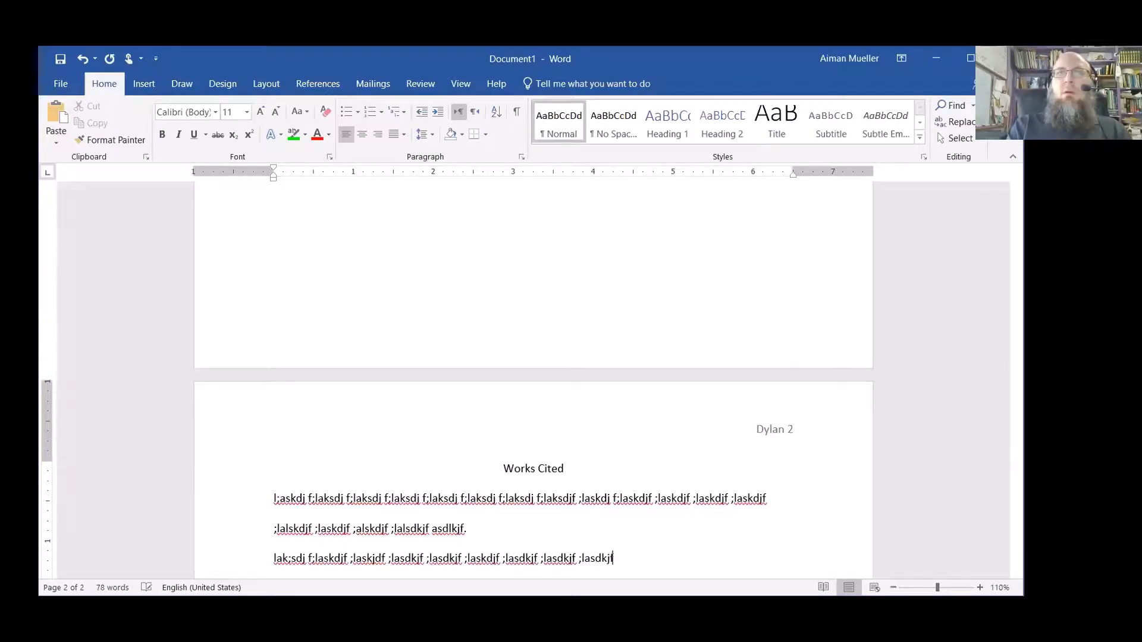
{"action": "type", "text": " ;asldkjf ;asdlkjf ;asdlkfj as;dlkfj ;saldkjf asldkjf plasdkjf ;asdslkfj "}
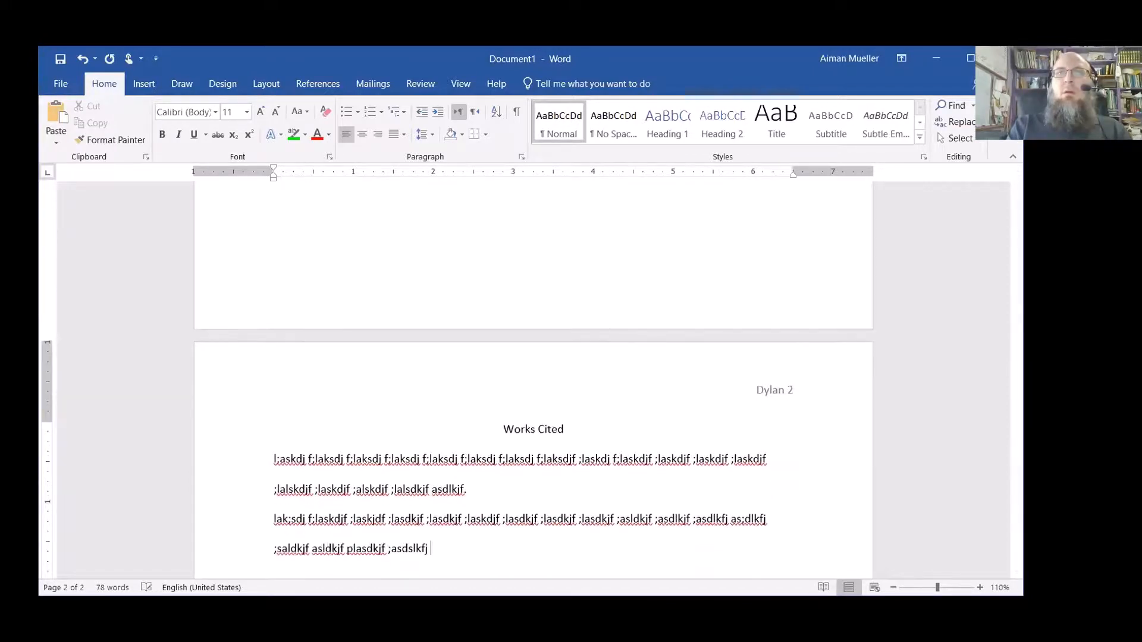
{"action": "type", "text": "a;sdlkfj as;dlkfja s;ldkfj as;dlkfjas ;dlkfjas;d lkfja;sldk fjas;ldkjf ;"}
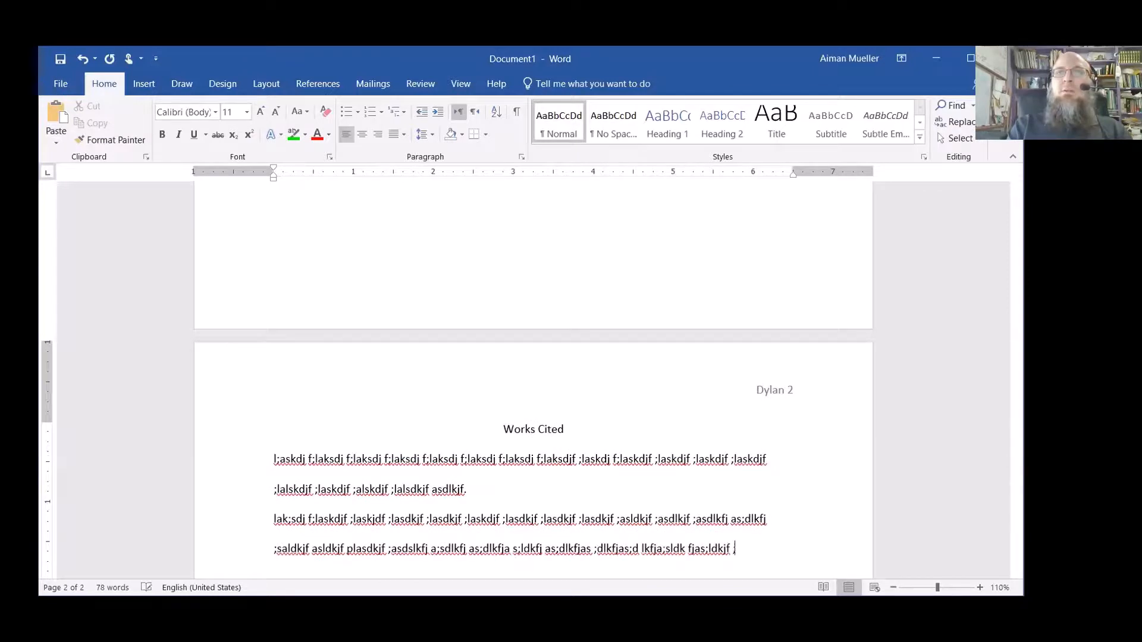
{"action": "type", "text": "aslkdjf ;aslkdjf as;ldkjf wad."}
- Add a third works-cited entry of filler text running onto a second line and ending with a period
{"action": "key", "text": "Return"}
{"action": "type", "text": "asd;lkfj as;ldkf"}
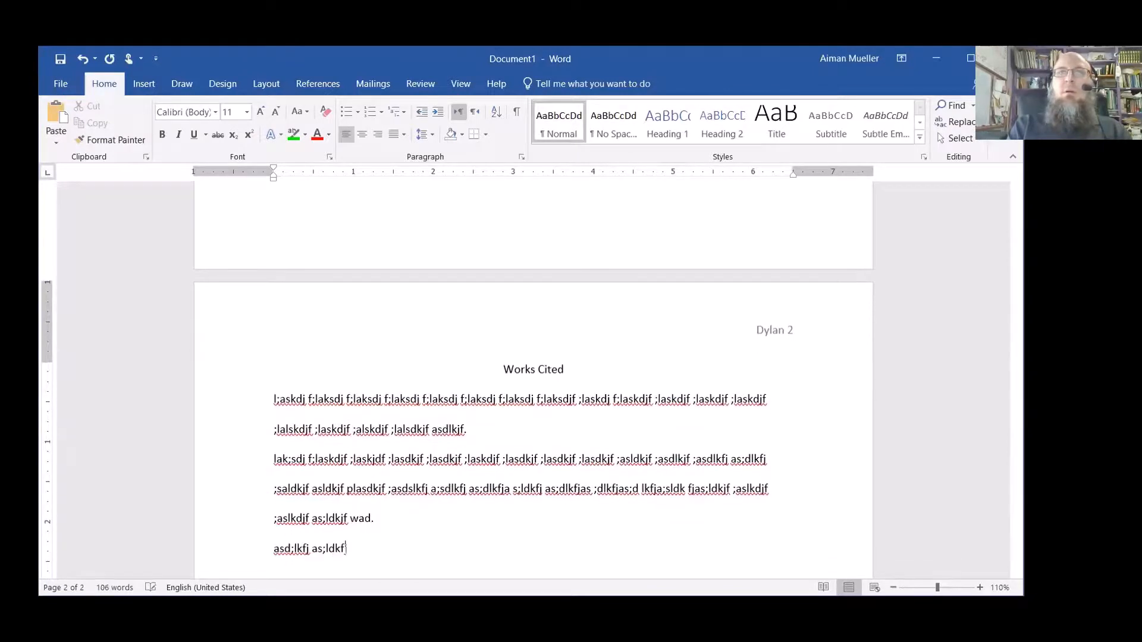
{"action": "type", "text": "j as;dlkfj as;ldkfj as;lkdfj a;sldkjf a;sldkjf a;sldkf ja;sdlkfj as;dlkfj "}
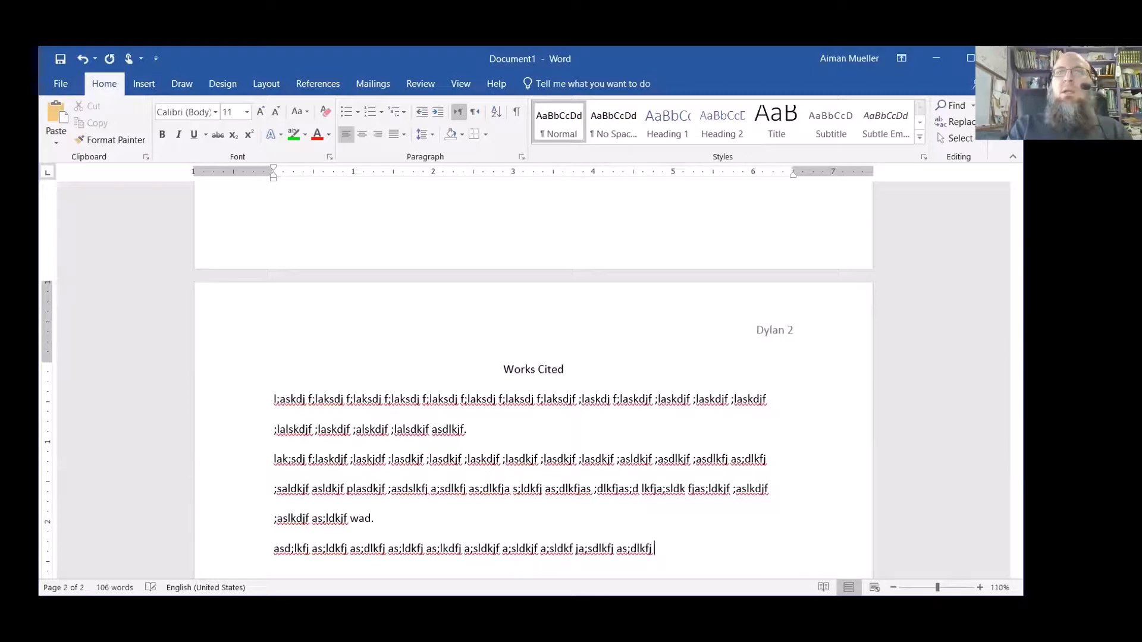
{"action": "type", "text": "asd;lkjf asdl;lkjf asd;lkfj asdl;kfj asds;lkjf ;asldkf."}
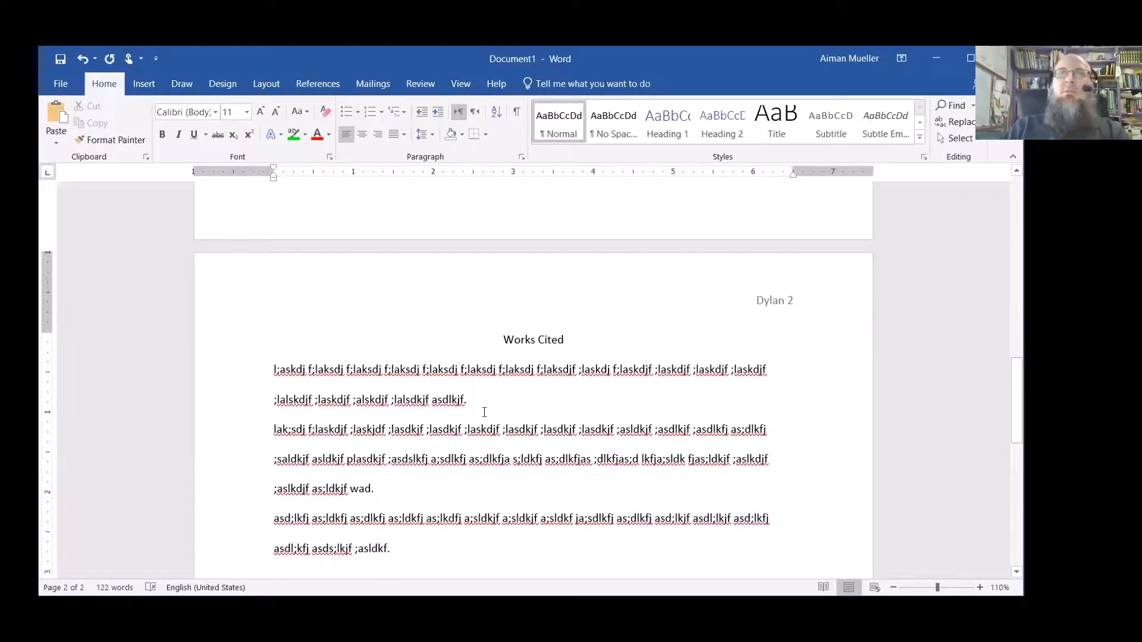
- Try the hanging indent command on the first works-cited entry, and undo it
{"action": "left_click_drag", "start_coordinate": [471, 402], "coordinate": [267, 369]}
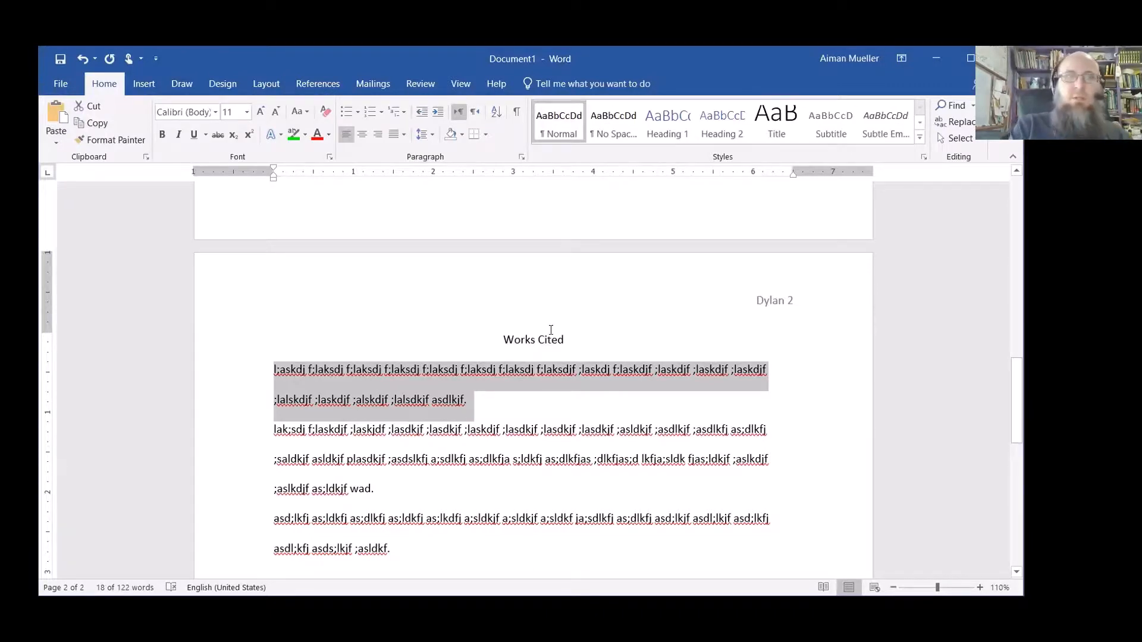
{"action": "key", "text": "ctrl+t"}
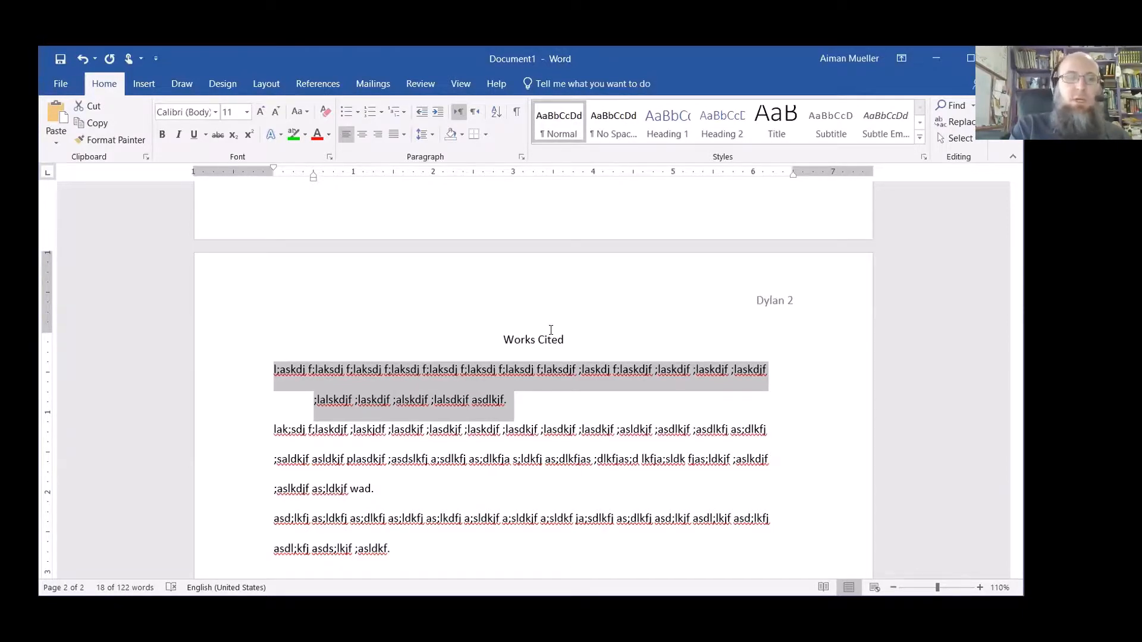
{"action": "key", "text": "ctrl+z"}
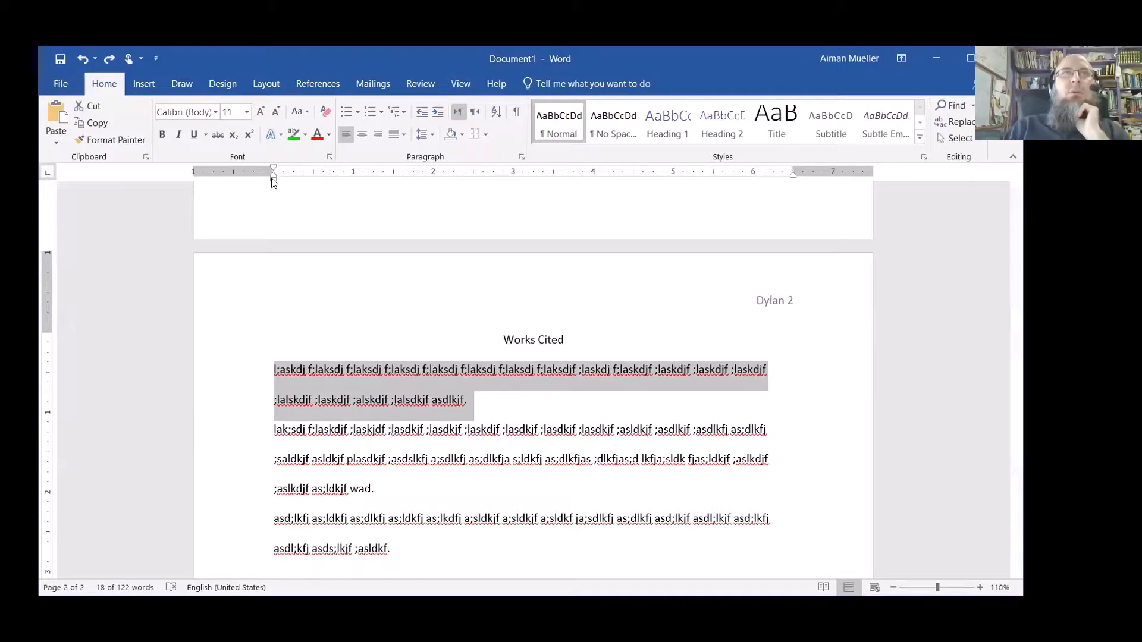
- Try a hanging indent of about 0.5 inch on the first works-cited entry with the ruler's indent markers, and undo it
{"action": "left_click_drag", "start_coordinate": [273, 183], "coordinate": [313, 182]}
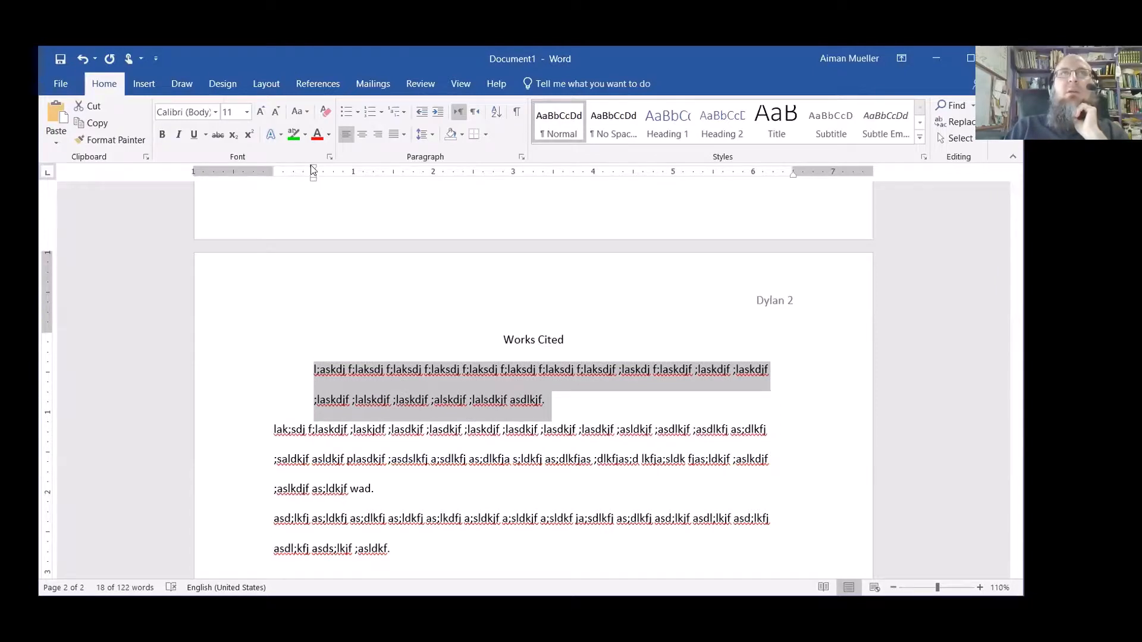
{"action": "left_click_drag", "start_coordinate": [314, 169], "coordinate": [274, 169]}
{"action": "left_click", "coordinate": [402, 559]}
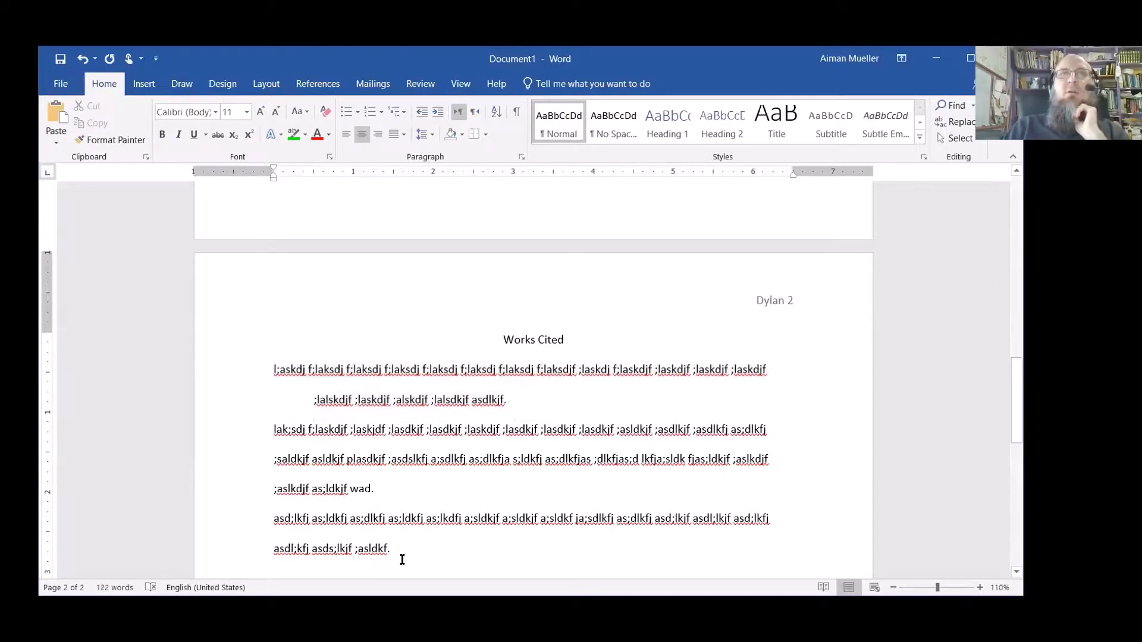
{"action": "key", "text": "ctrl+z"}
{"action": "key", "text": "ctrl+z"}
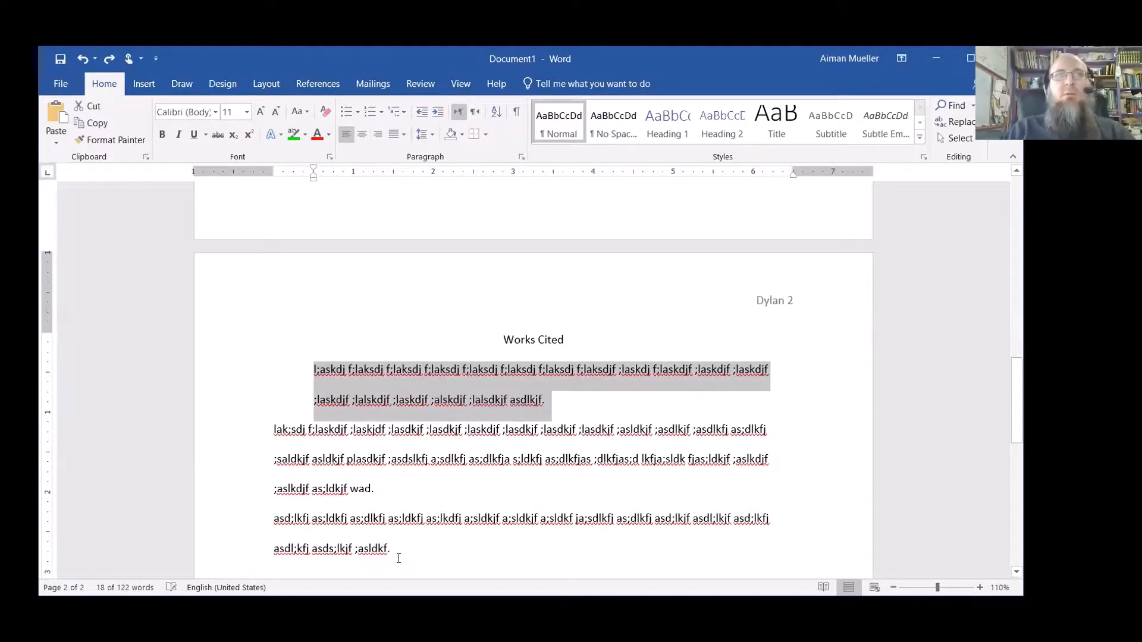
- Try a special Hanging indentation of 0.5" in the paragraph settings for all three works-cited entries, and undo it
{"action": "left_click_drag", "start_coordinate": [385, 541], "coordinate": [268, 382]}
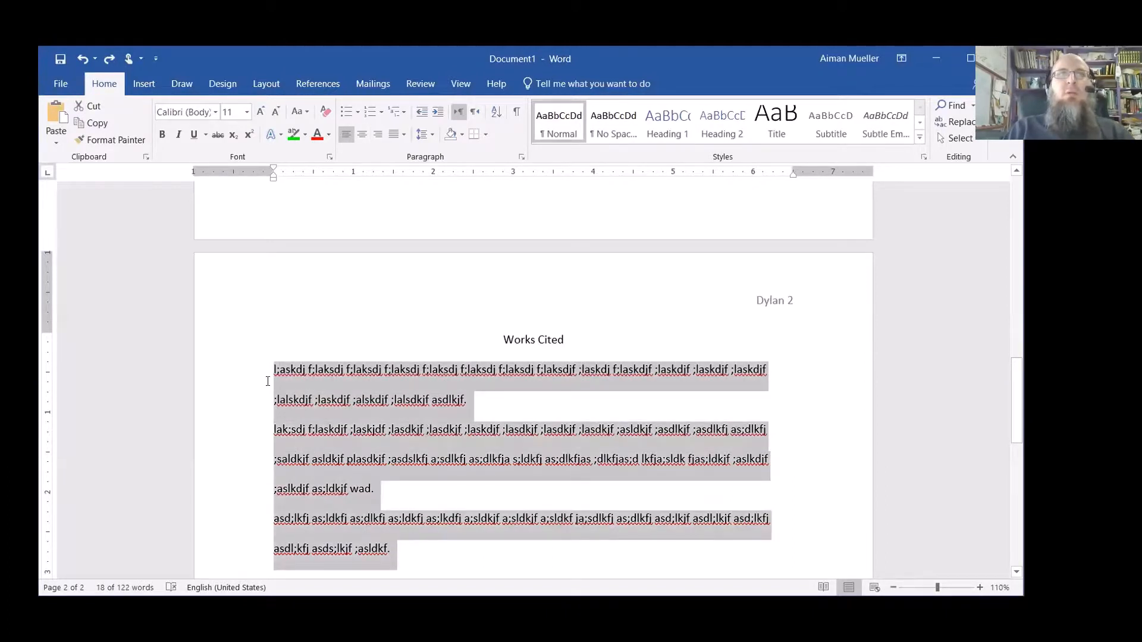
{"action": "left_click", "coordinate": [519, 156]}
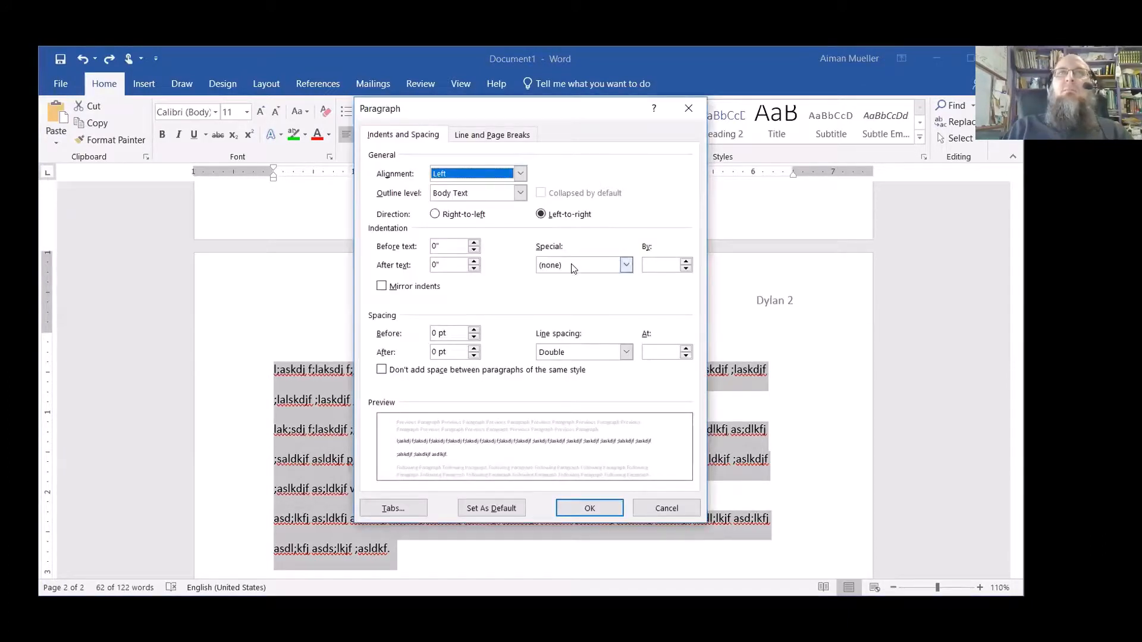
{"action": "left_click", "coordinate": [626, 264]}
{"action": "left_click", "coordinate": [586, 300]}
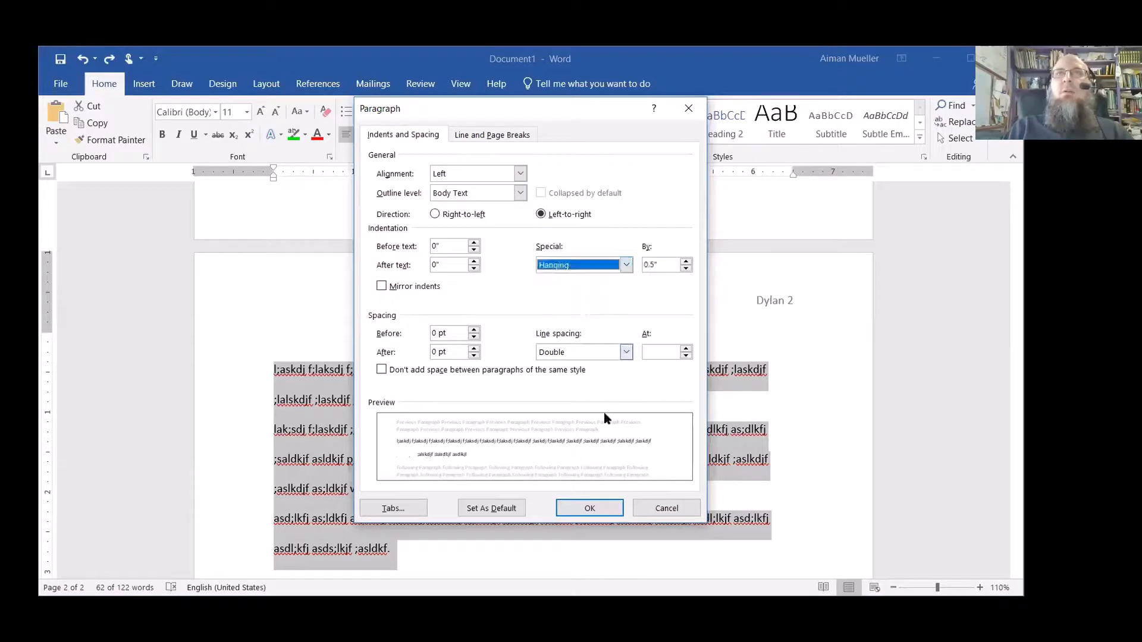
{"action": "left_click", "coordinate": [591, 505]}
{"action": "left_click", "coordinate": [535, 429]}
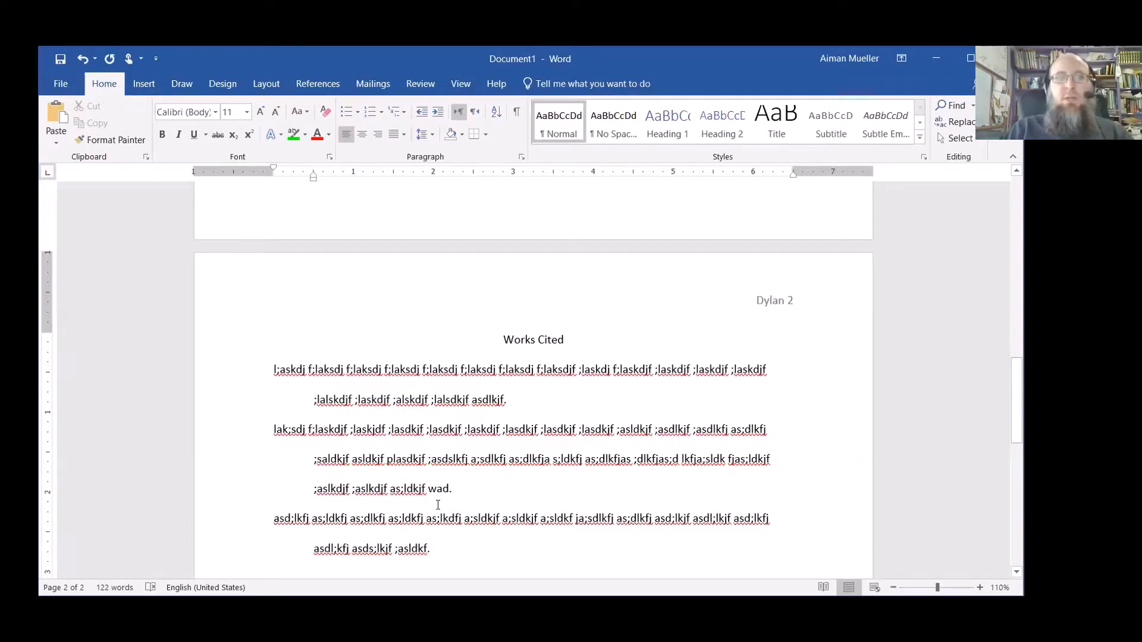
{"action": "key", "text": "ctrl+z"}
- Try faking a hanging indent in the first entry with a manual line break and tab, insert filler text in its first line, and undo it
{"action": "left_click", "coordinate": [482, 415]}
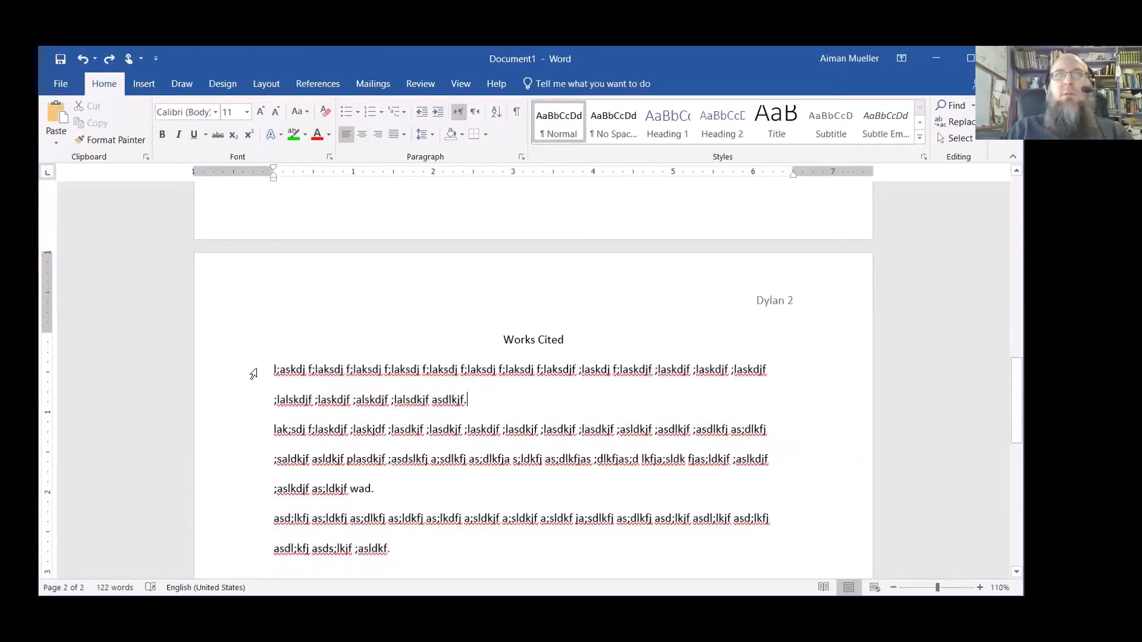
{"action": "left_click", "coordinate": [271, 397]}
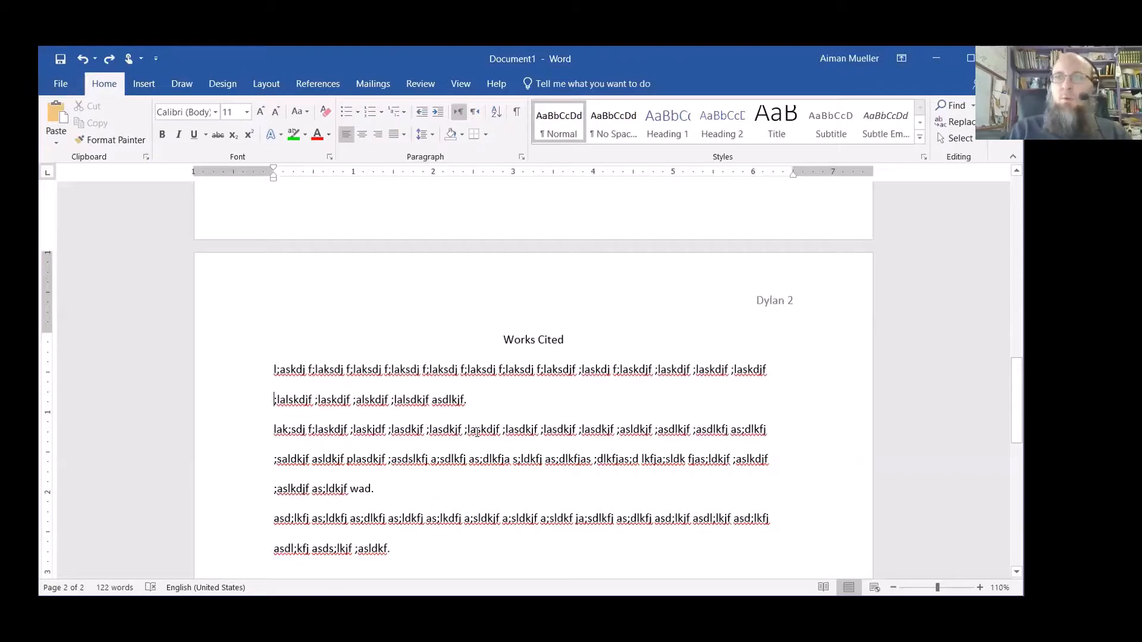
{"action": "key", "text": "Return"}
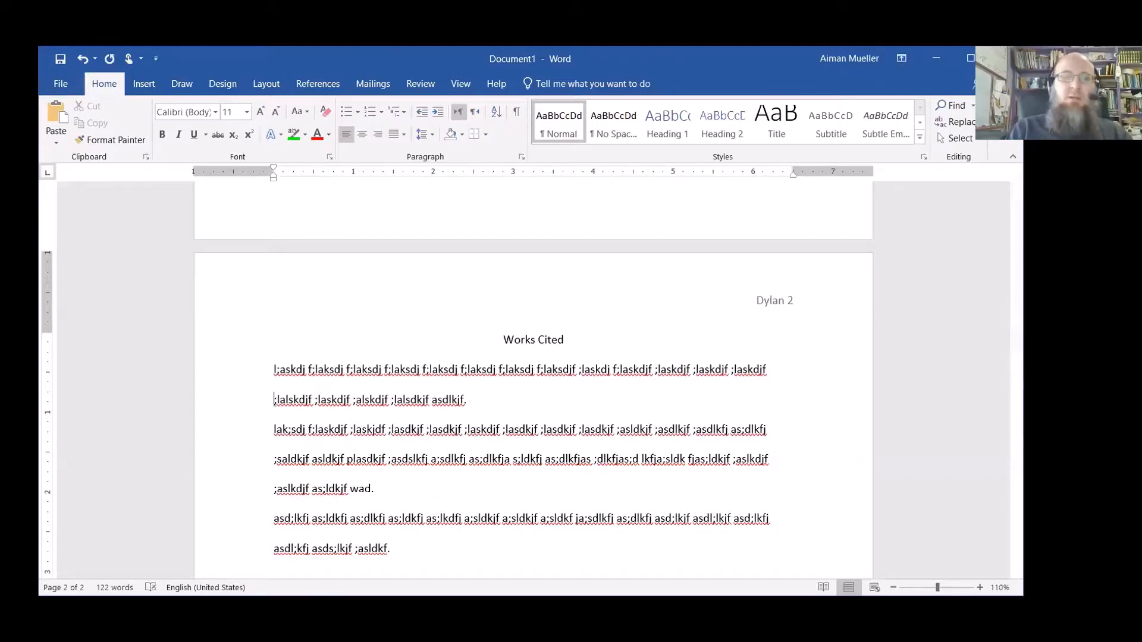
{"action": "key", "text": "Tab"}
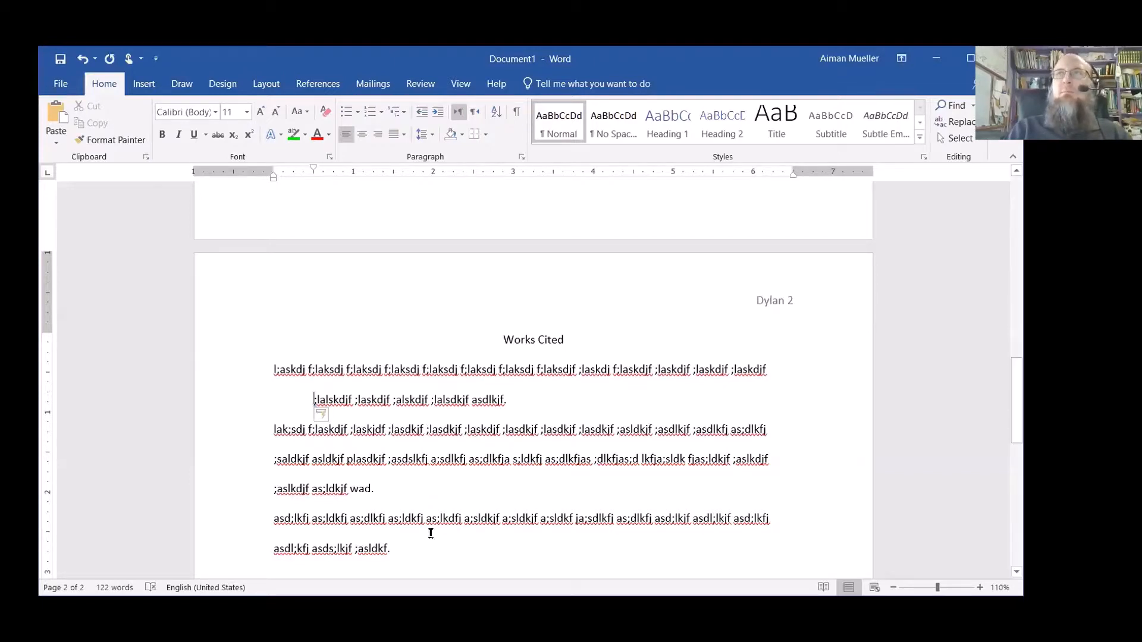
{"action": "type", "text": "kasdjf ;laksjd f;lkasdjf ;lskadjf ;lksj"}
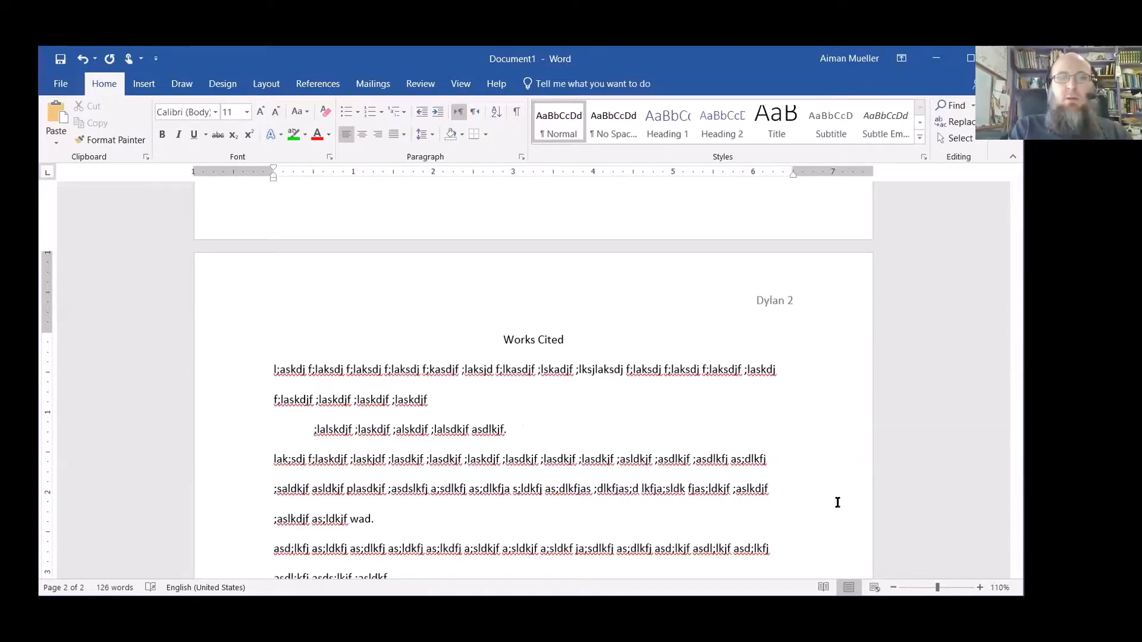
{"action": "key", "text": "ctrl+z"}
{"action": "key", "text": "ctrl+z"}
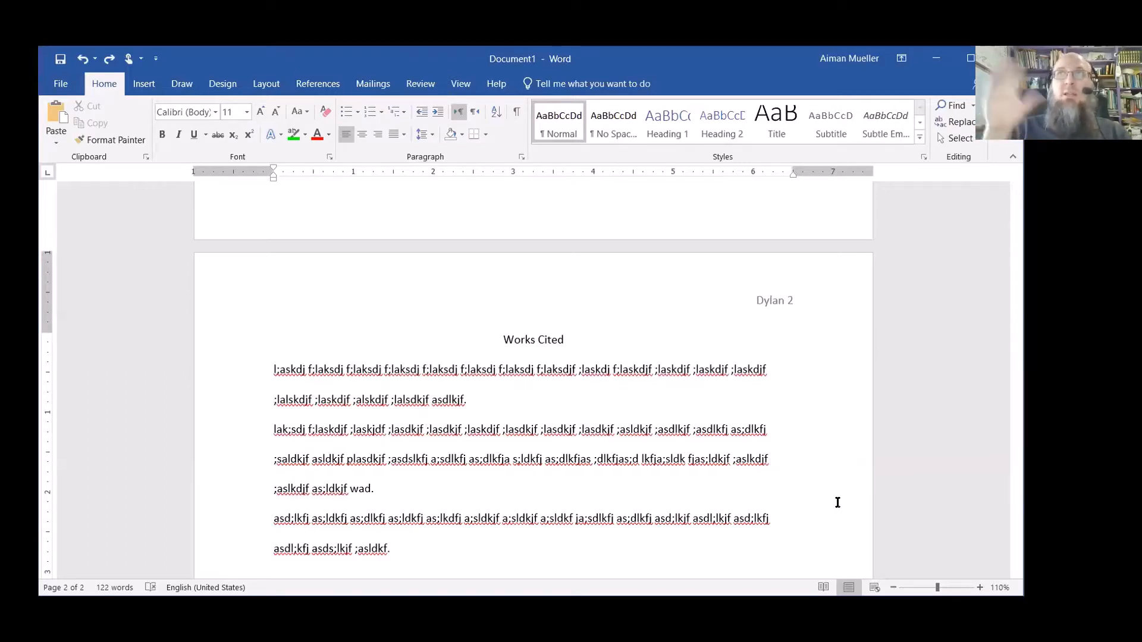
- Undo the hanging indent on the first works-cited entry and try a special Hanging indentation of 0.5" in its paragraph settings
{"action": "left_click_drag", "start_coordinate": [485, 403], "coordinate": [268, 385]}
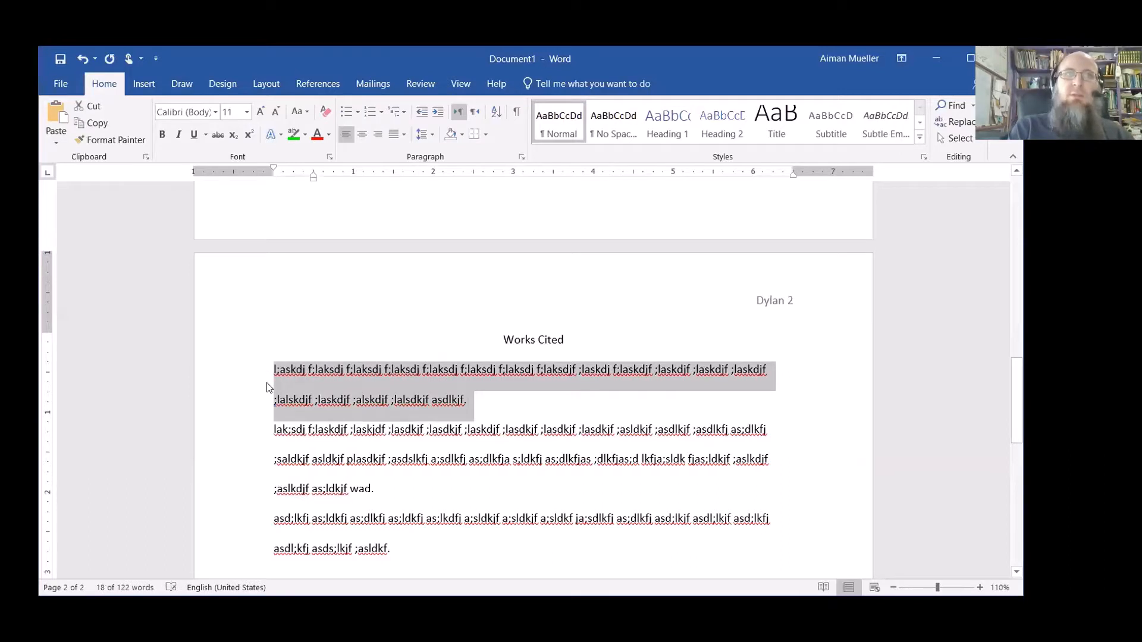
{"action": "key", "text": "ctrl+z"}
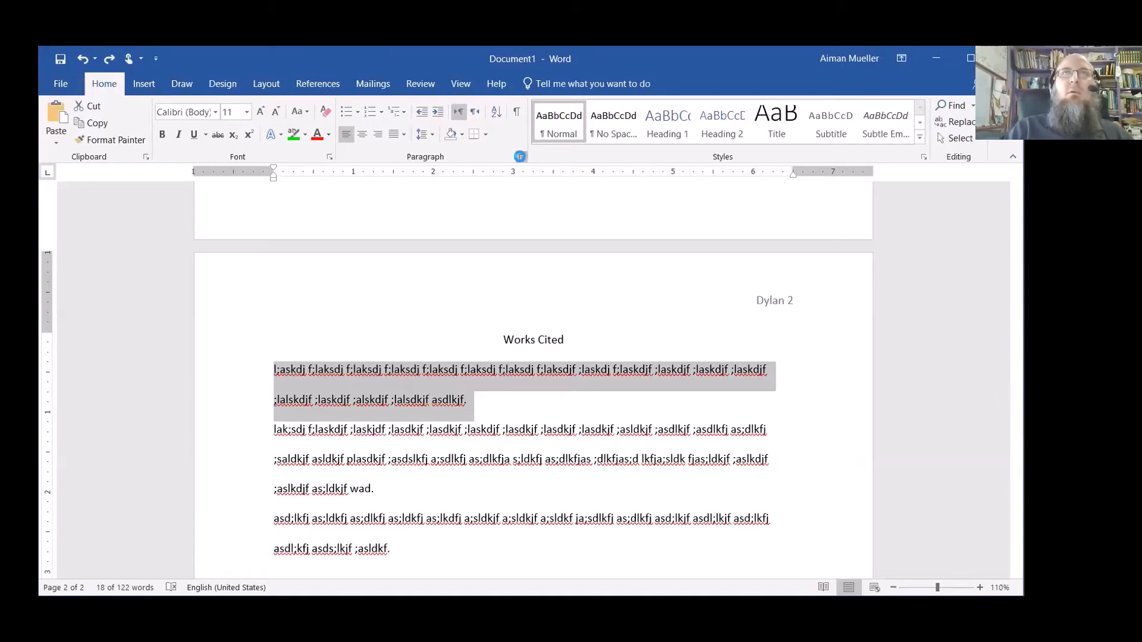
{"action": "left_click", "coordinate": [520, 156]}
{"action": "left_click", "coordinate": [626, 352]}
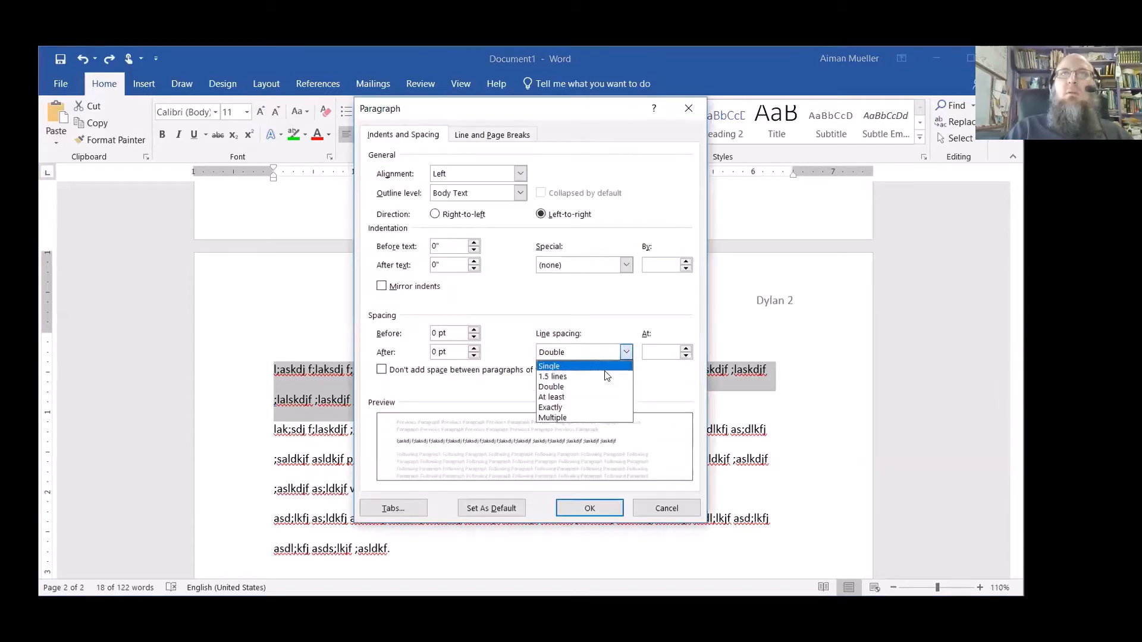
{"action": "left_click", "coordinate": [621, 266]}
{"action": "left_click", "coordinate": [625, 265]}
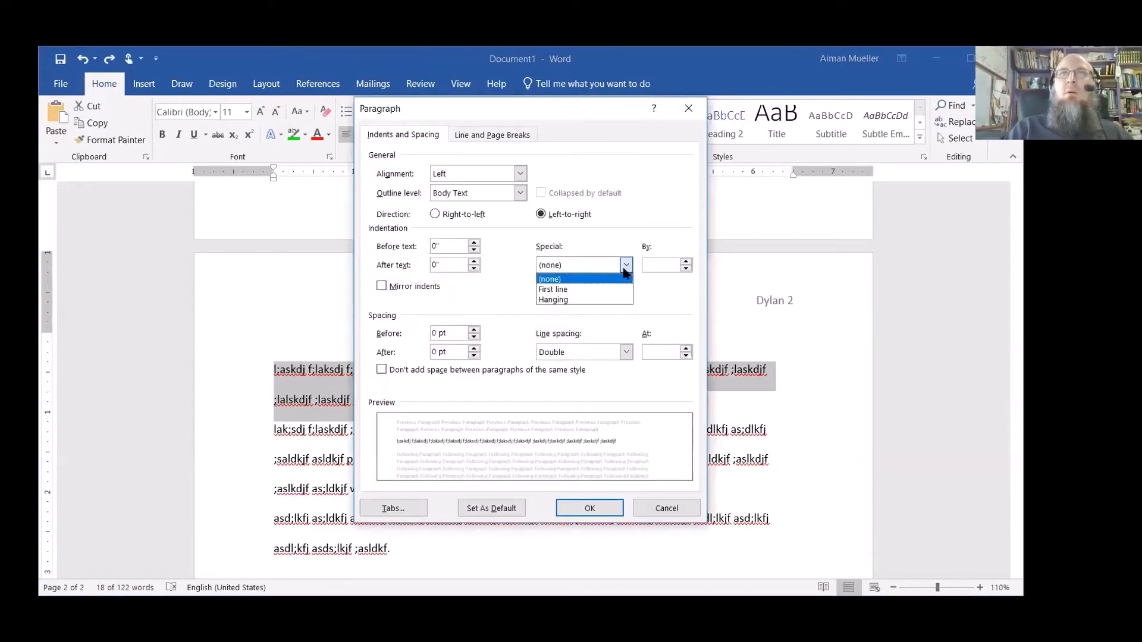
{"action": "left_click", "coordinate": [597, 300]}
{"action": "left_click", "coordinate": [602, 509]}
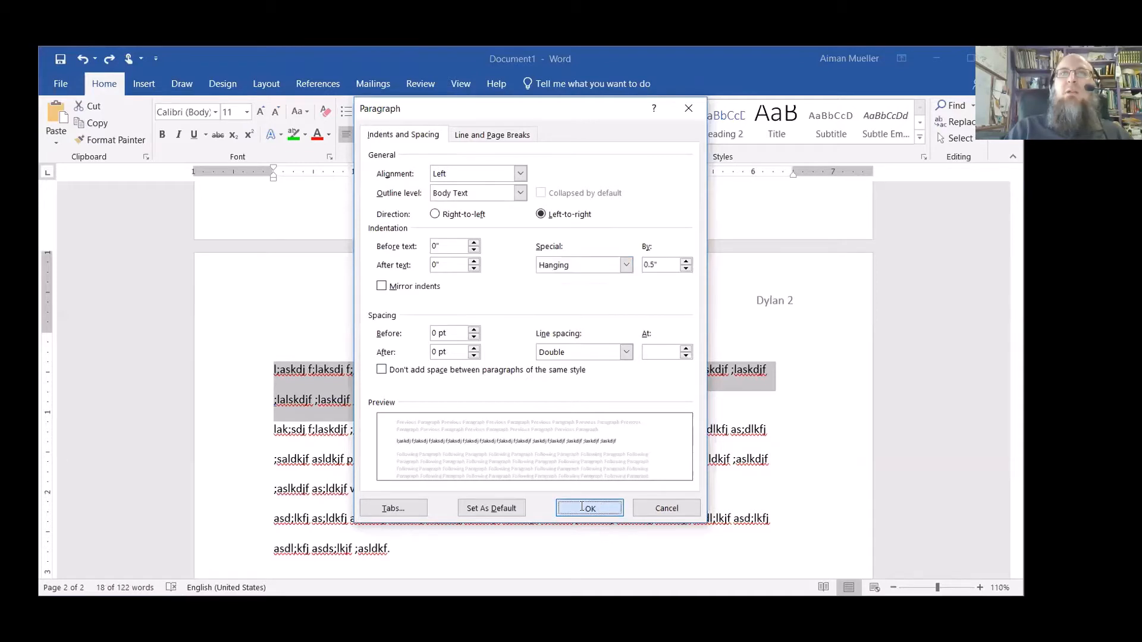
{"action": "left_click", "coordinate": [579, 505]}
- Try a tab before the second line of the first works-cited entry, and undo it together with the hanging indent
{"action": "left_click", "coordinate": [271, 395]}
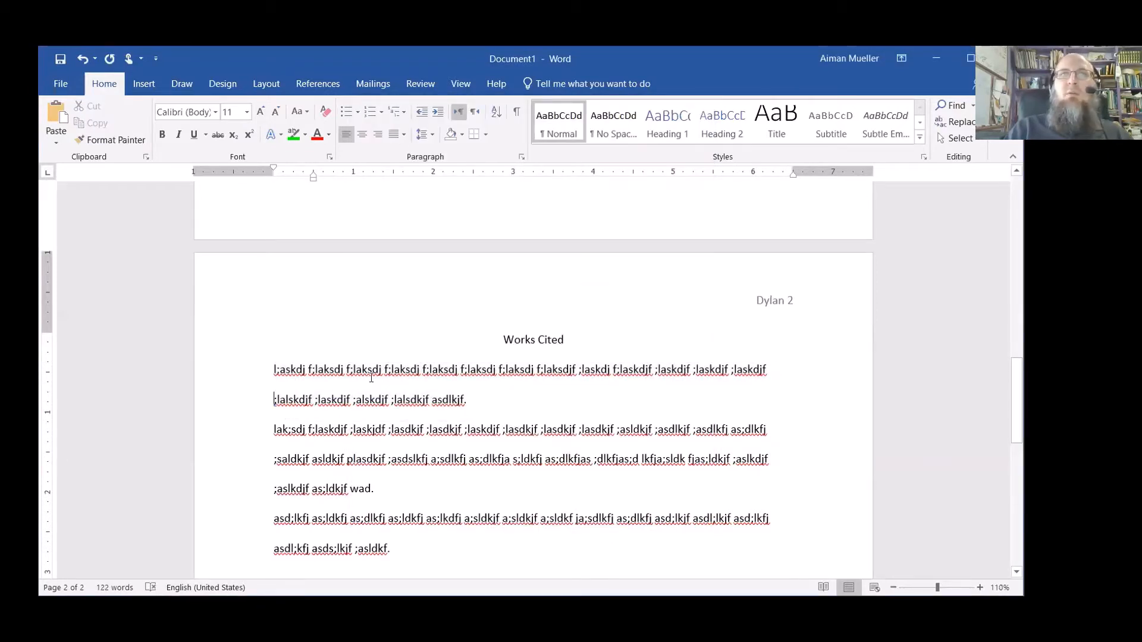
{"action": "key", "text": "Tab"}
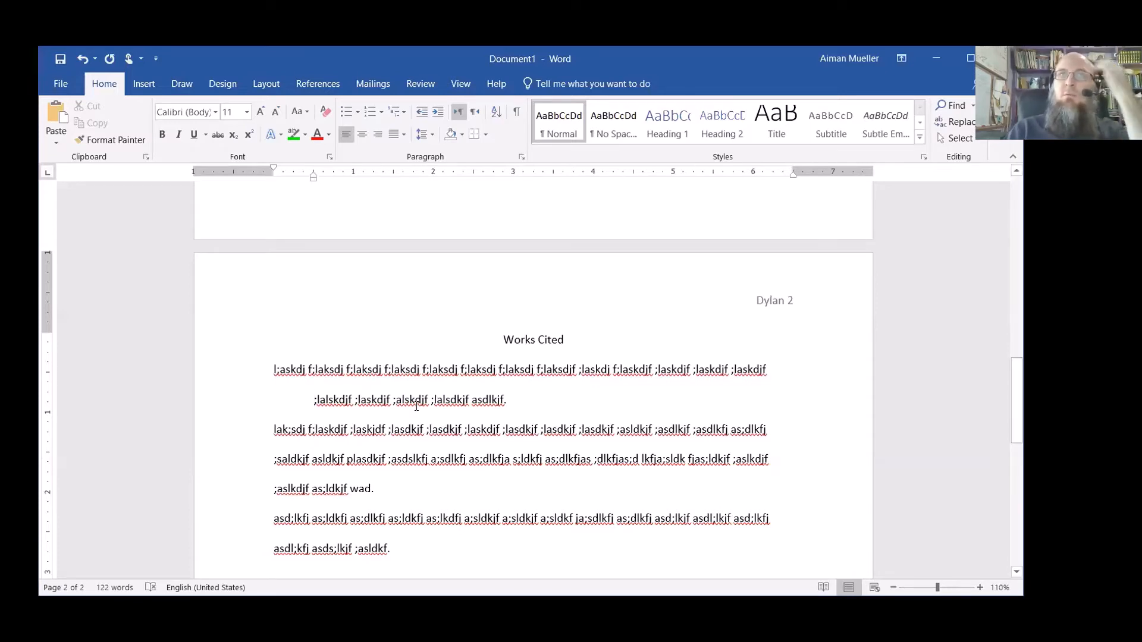
{"action": "key", "text": "ctrl+z"}
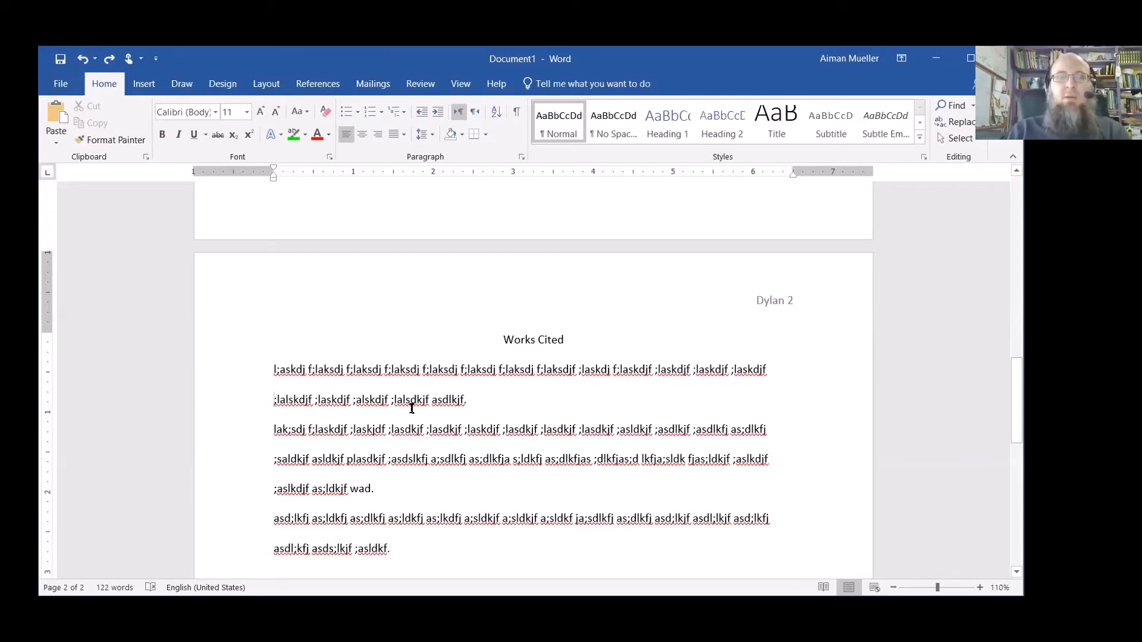
- Reapply the 0.5-inch hanging indent to the first works-cited entry and select all three entries
{"action": "key", "text": "Tab"}
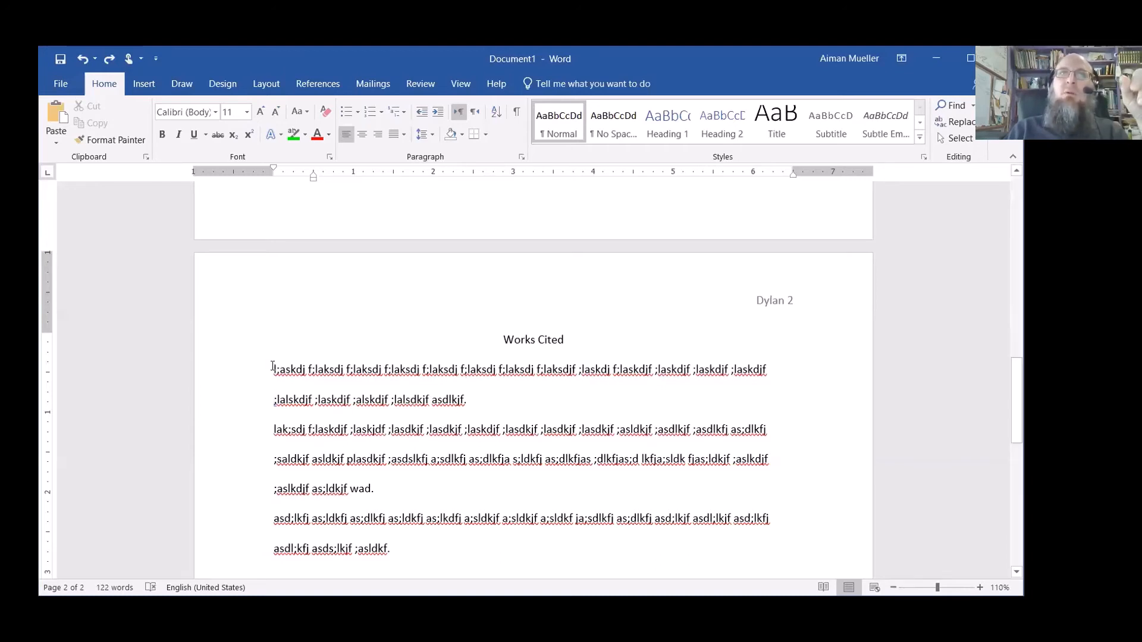
{"action": "left_click_drag", "start_coordinate": [273, 367], "coordinate": [408, 549]}
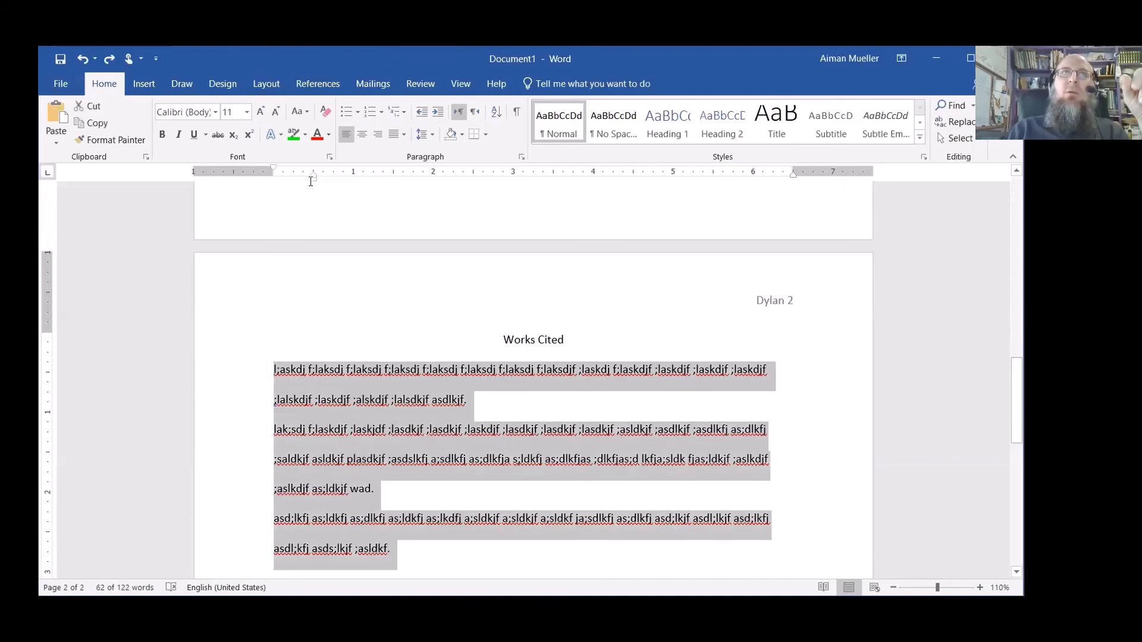